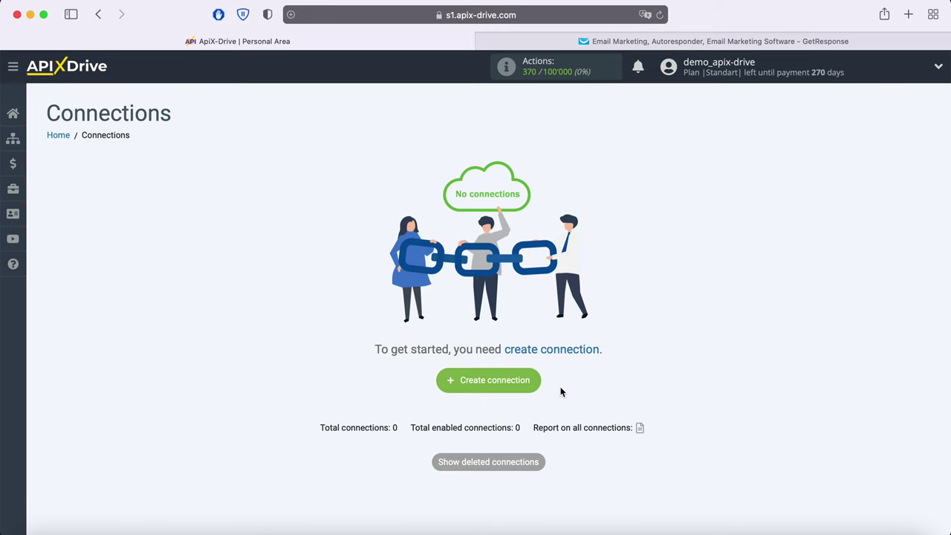
# Create a new connection and choose Facebook as the data source system
pyautogui.click(533, 380)
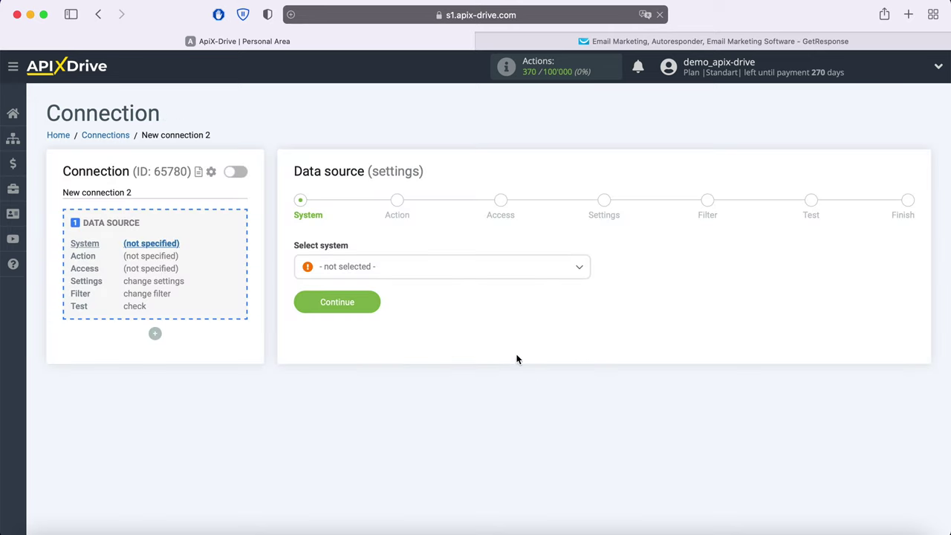
pyautogui.click(463, 272)
pyautogui.scroll(-15, 461, 395)
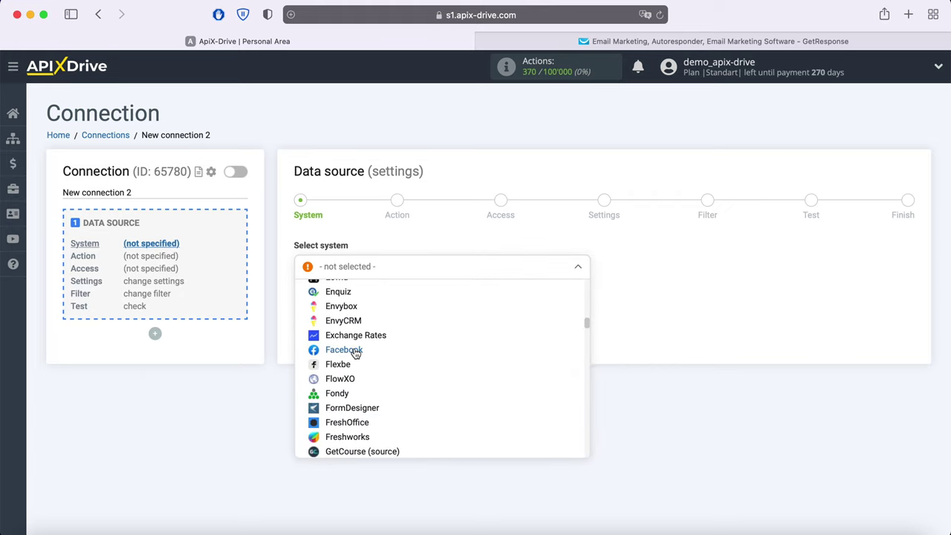
pyautogui.click(354, 349)
pyautogui.click(373, 303)
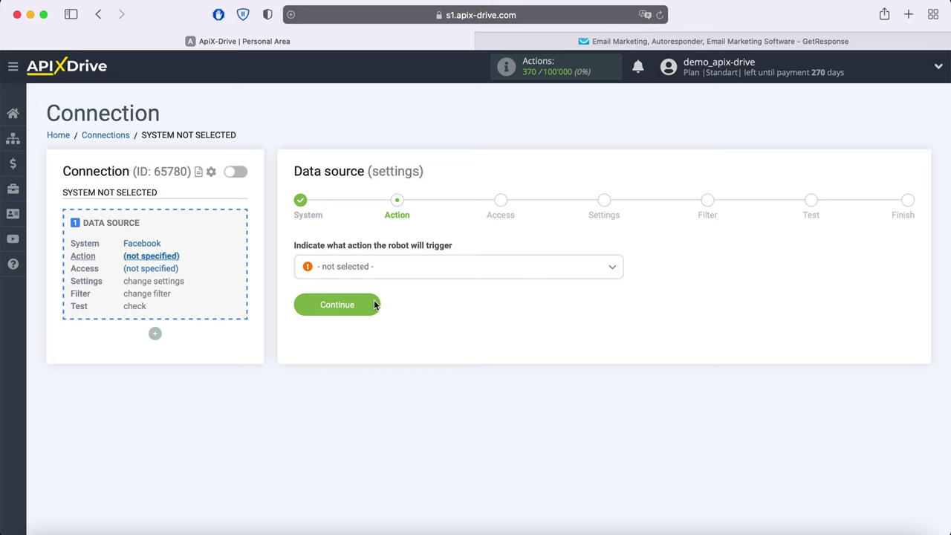
# Set the data source action to Get Leads (new) and continue to the access stage
pyautogui.click(394, 277)
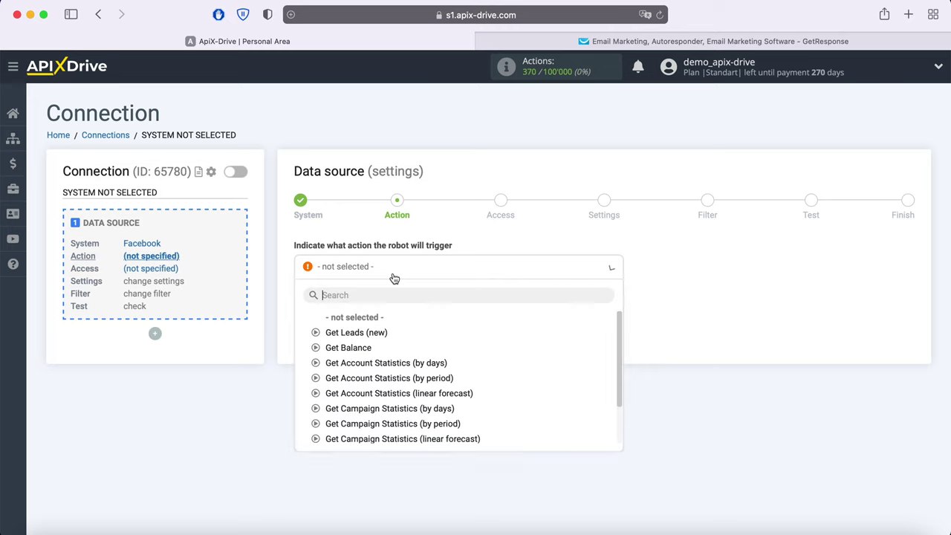
pyautogui.click(382, 335)
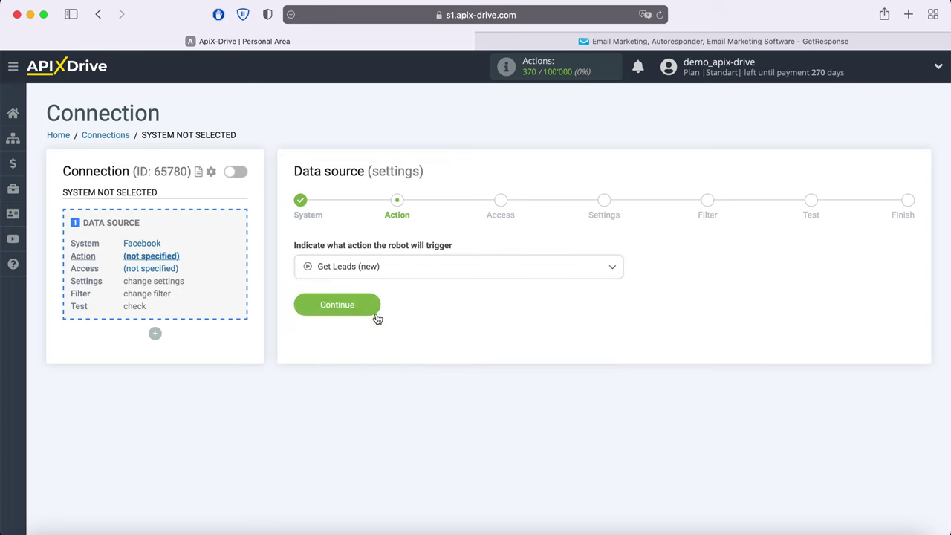
pyautogui.click(374, 309)
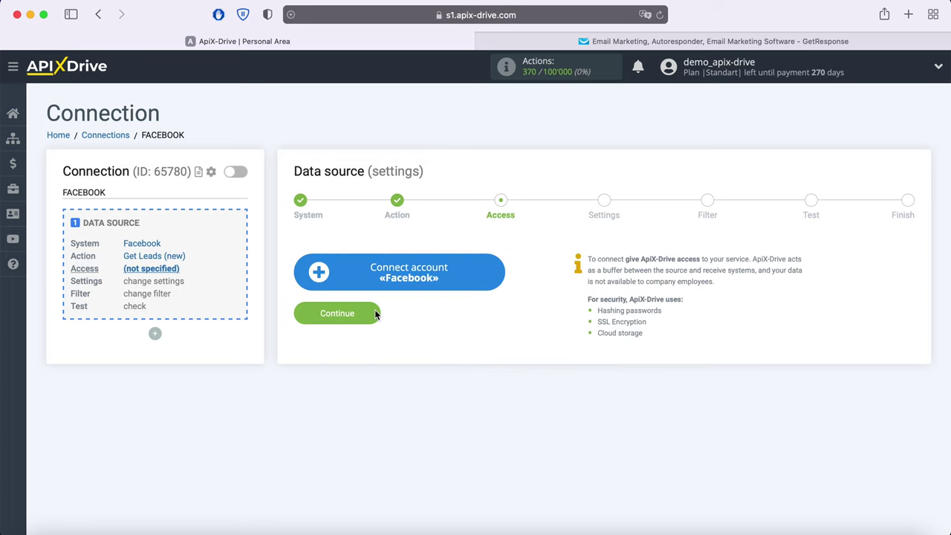
# Start connecting a Facebook account and log in with the saved e-mail address and account password
pyautogui.click(497, 275)
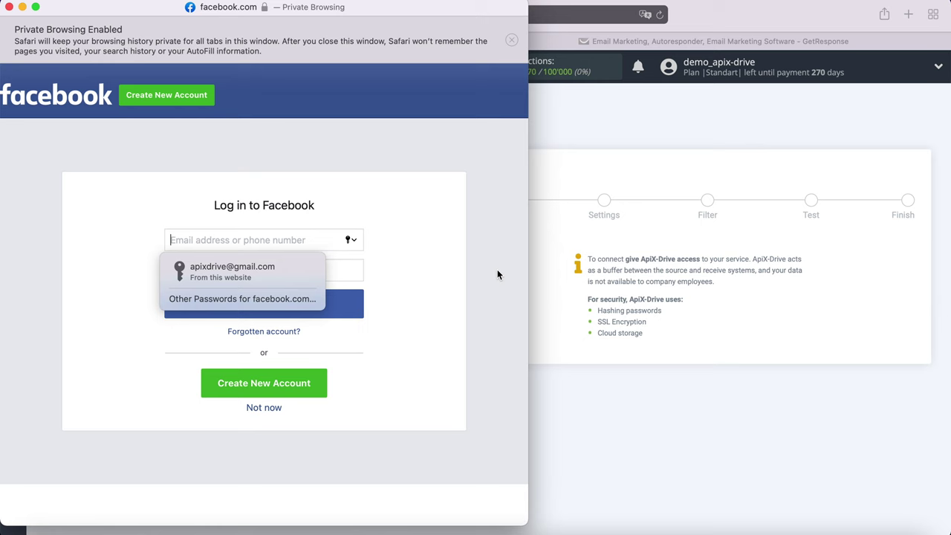
pyautogui.click(278, 272)
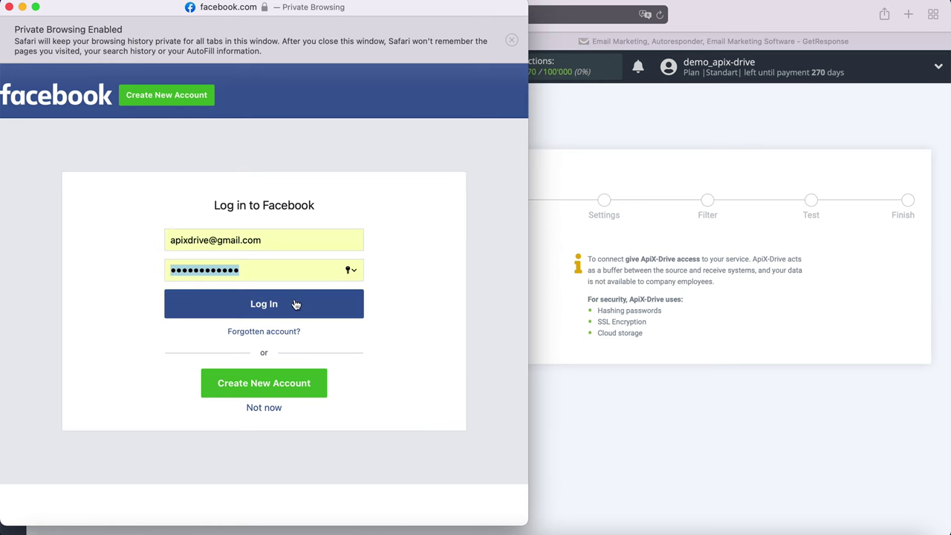
pyautogui.click(295, 303)
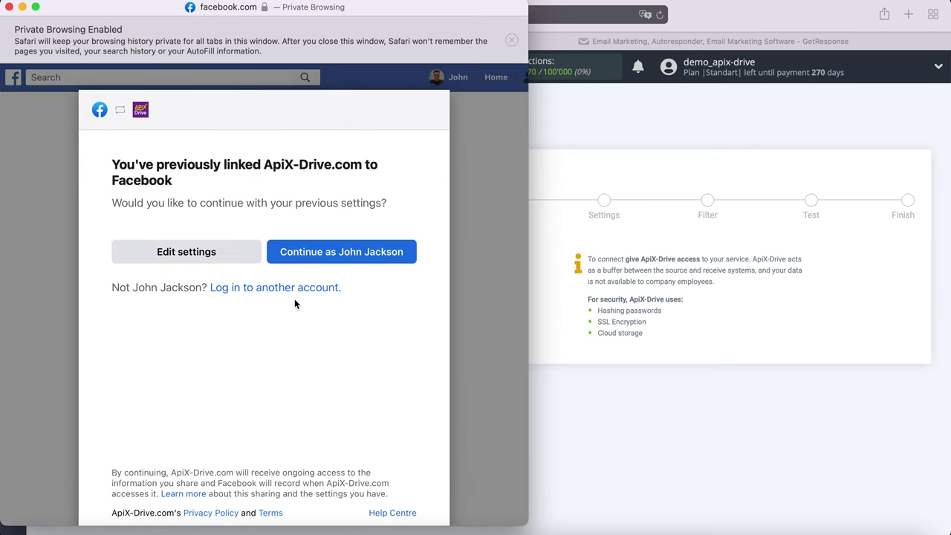
# Edit the Facebook link settings, keeping both pages and all permissions granted to ApiX-Drive.com, and finish linking
pyautogui.click(257, 254)
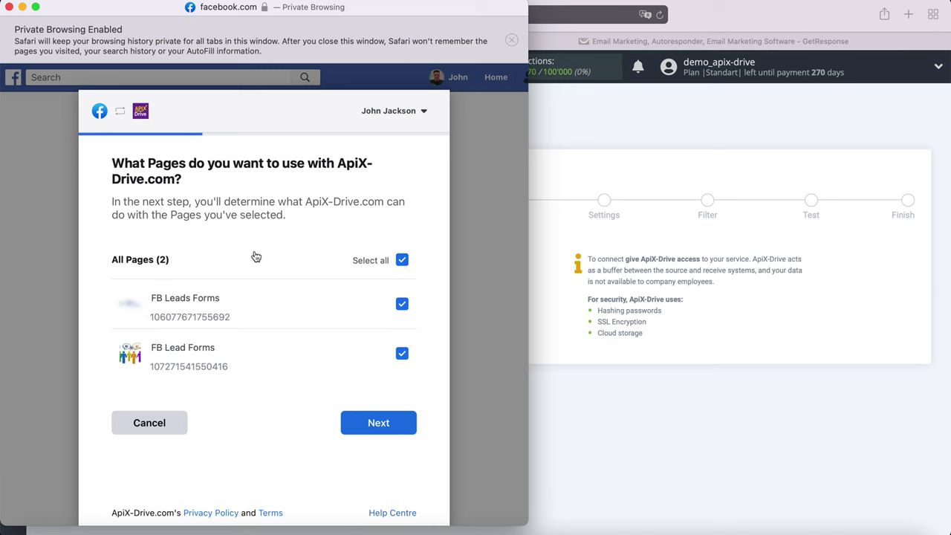
pyautogui.click(409, 418)
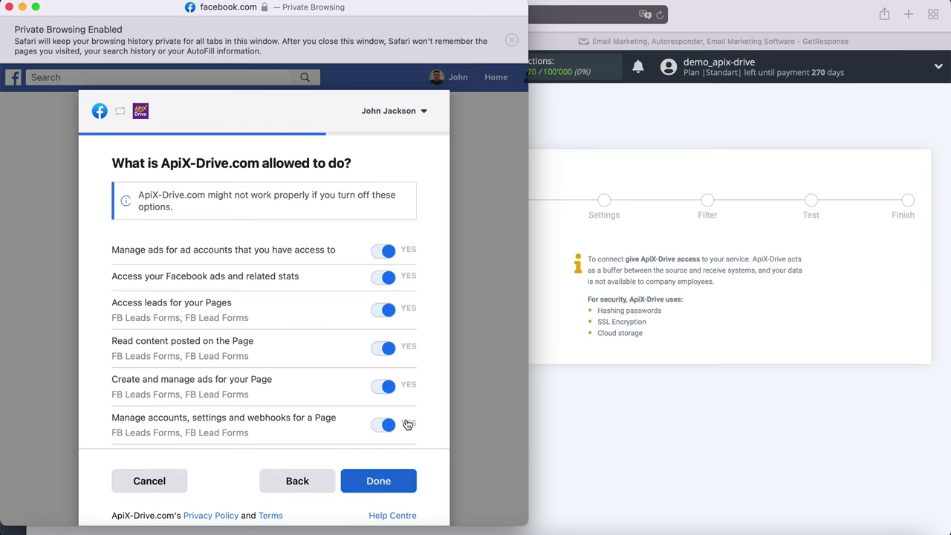
pyautogui.click(406, 479)
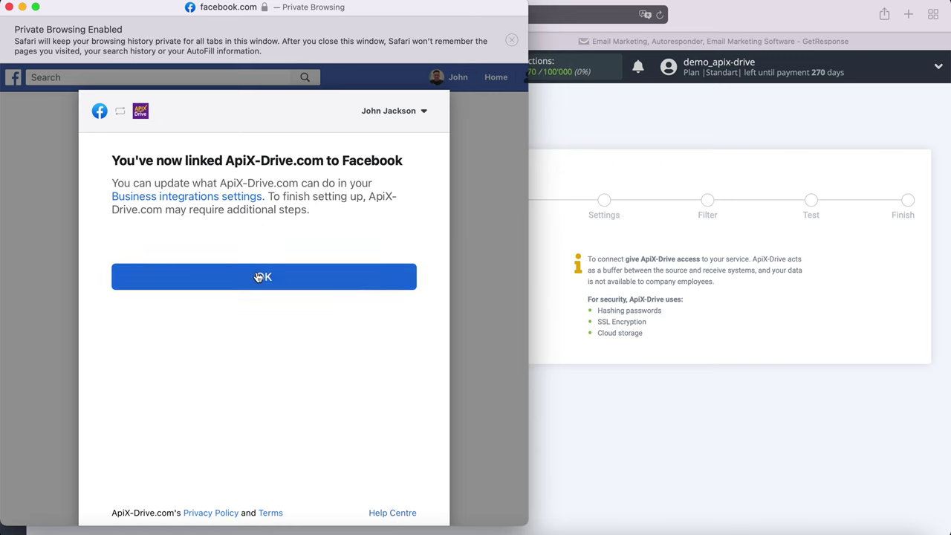
pyautogui.click(258, 277)
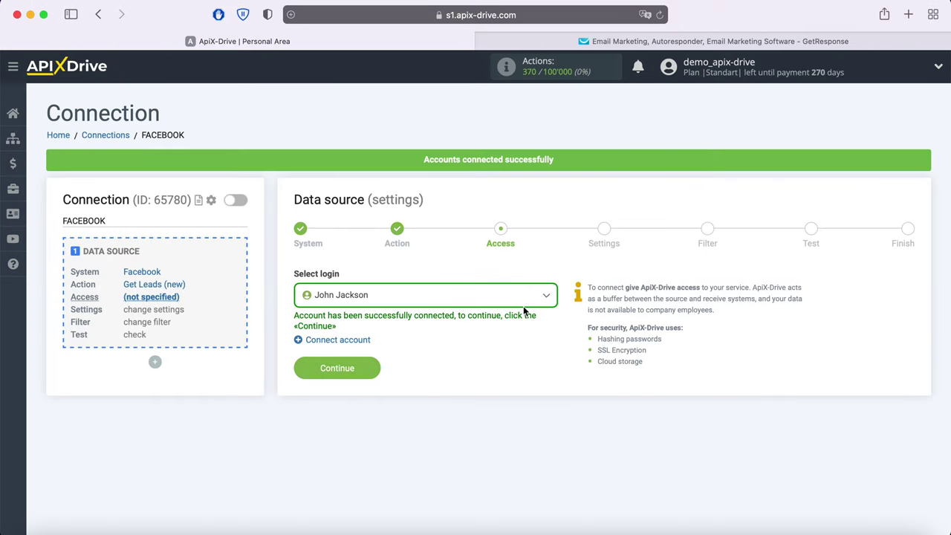
# Select the newly connected Facebook login as the data source access and continue to its settings
pyautogui.click(524, 298)
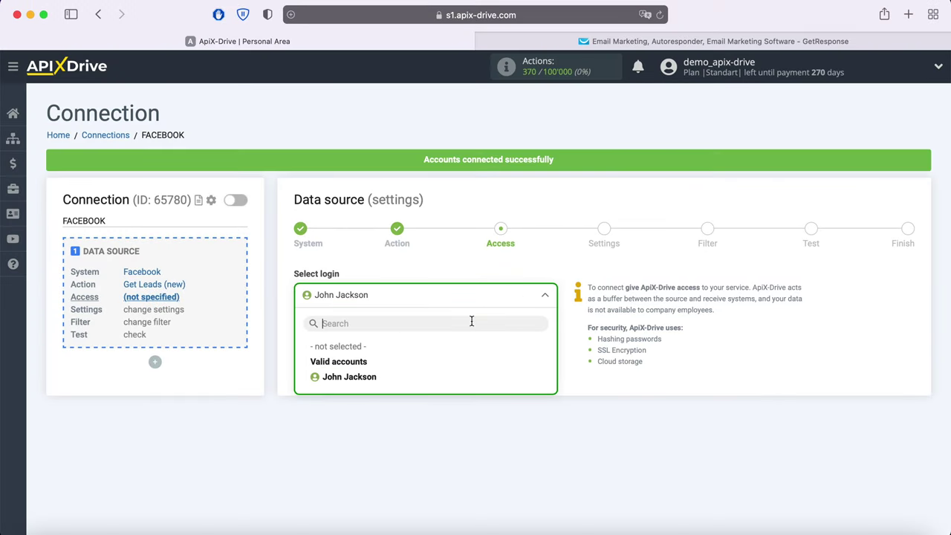
pyautogui.click(368, 377)
pyautogui.click(371, 368)
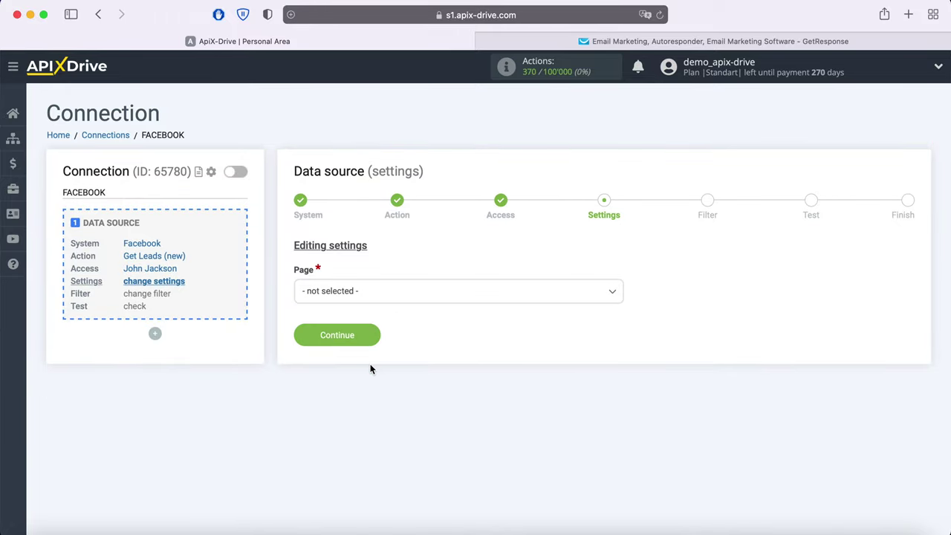
# Set the page to FB Leads Forms and individually select only the form FB Lead Form 20.05.2021
pyautogui.click(379, 296)
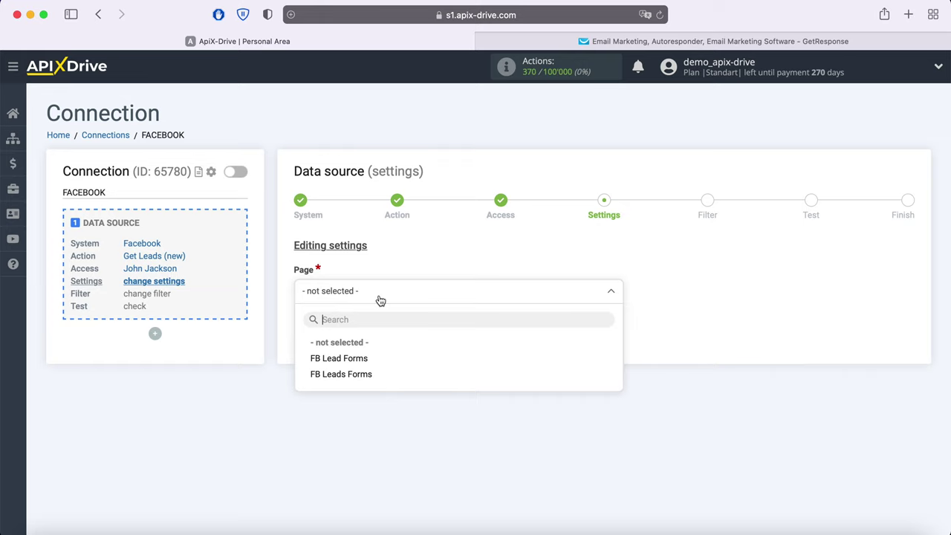
pyautogui.click(363, 371)
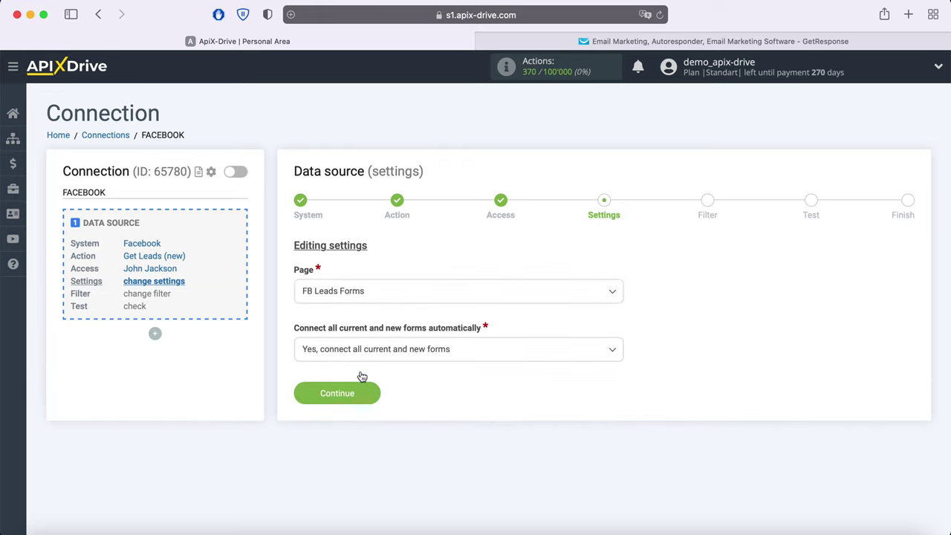
pyautogui.click(361, 354)
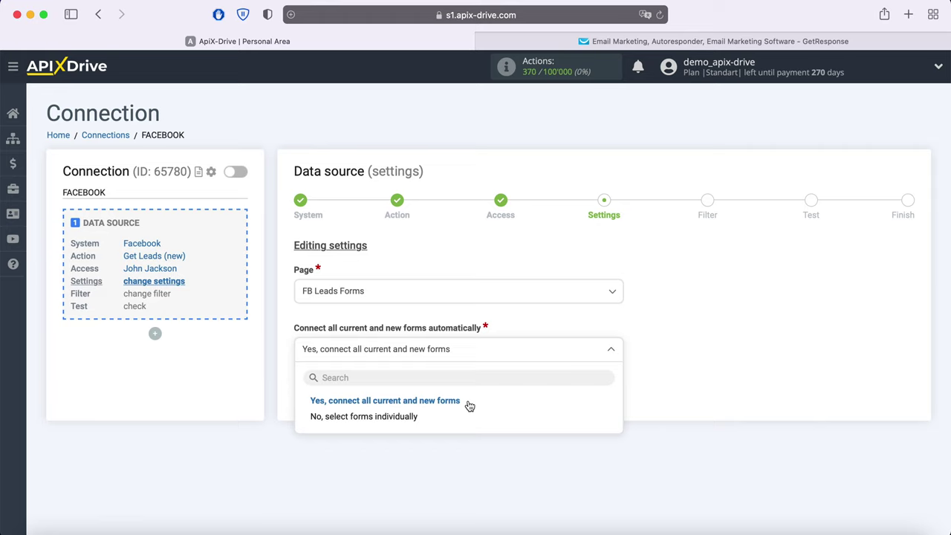
pyautogui.click(416, 418)
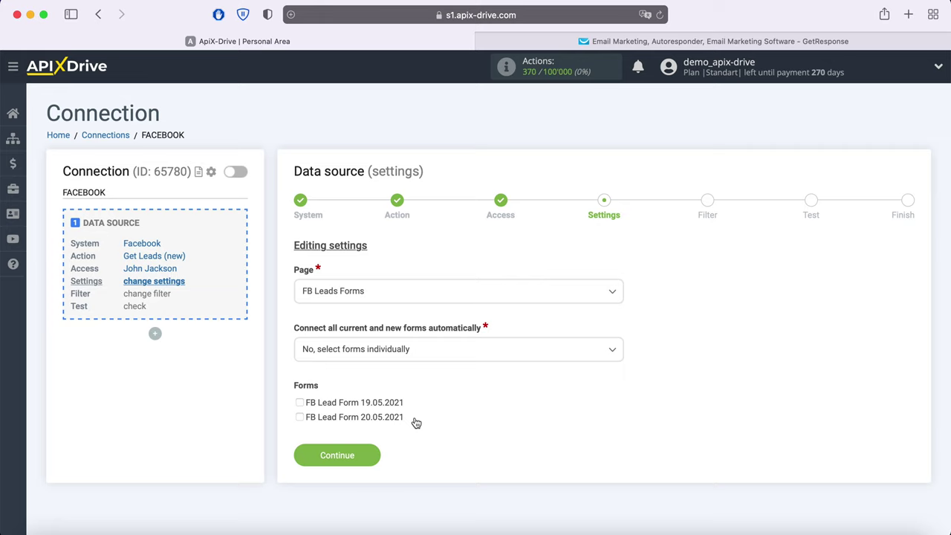
pyautogui.click(299, 417)
pyautogui.click(371, 456)
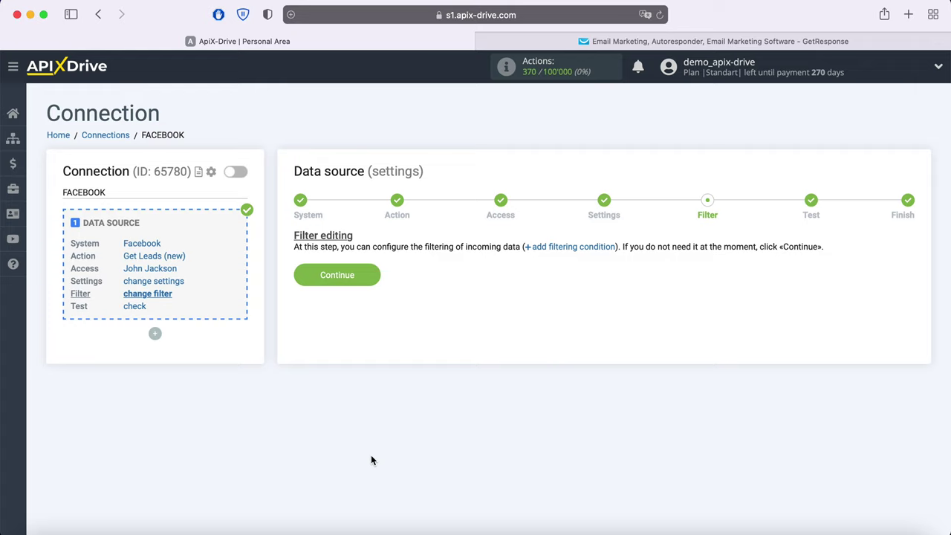
# Continue without a filtering condition, review the Facebook test lead data, and complete the data source setup
pyautogui.click(365, 276)
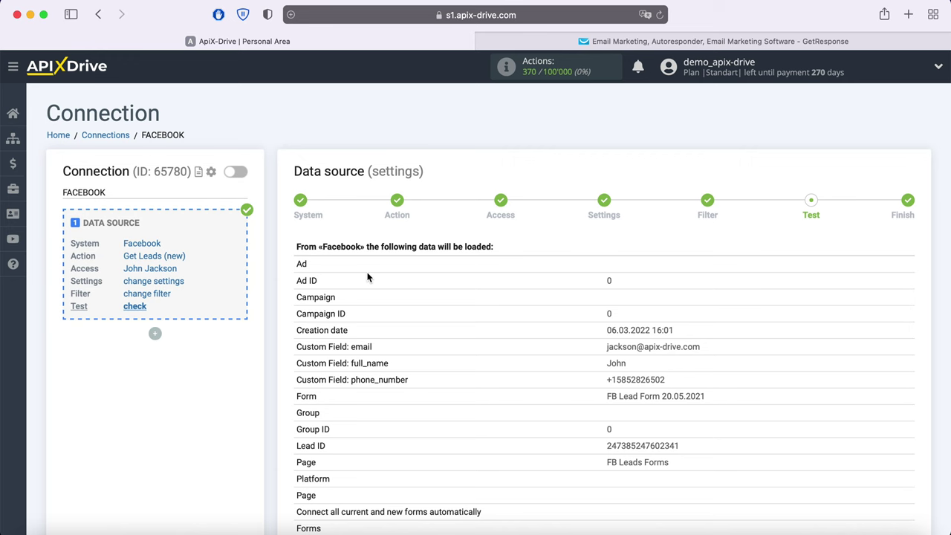
pyautogui.scroll(-2, 367, 277)
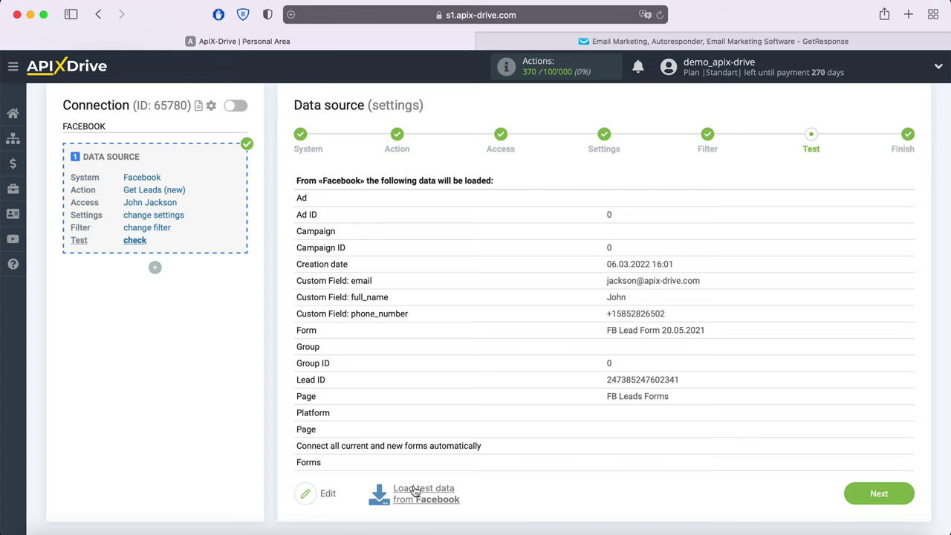
pyautogui.click(879, 493)
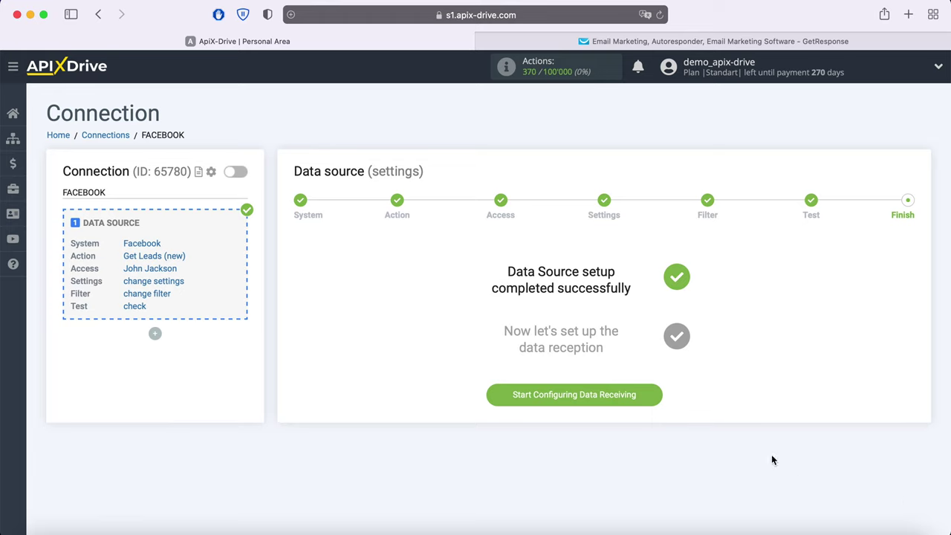
# Start configuring data receiving and choose GetResponse as the data destination system
pyautogui.click(658, 394)
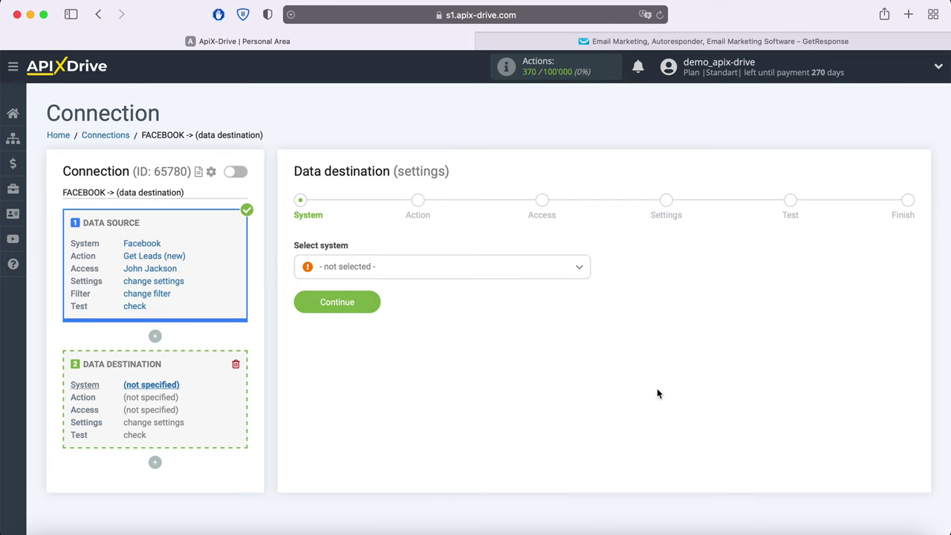
pyautogui.click(576, 273)
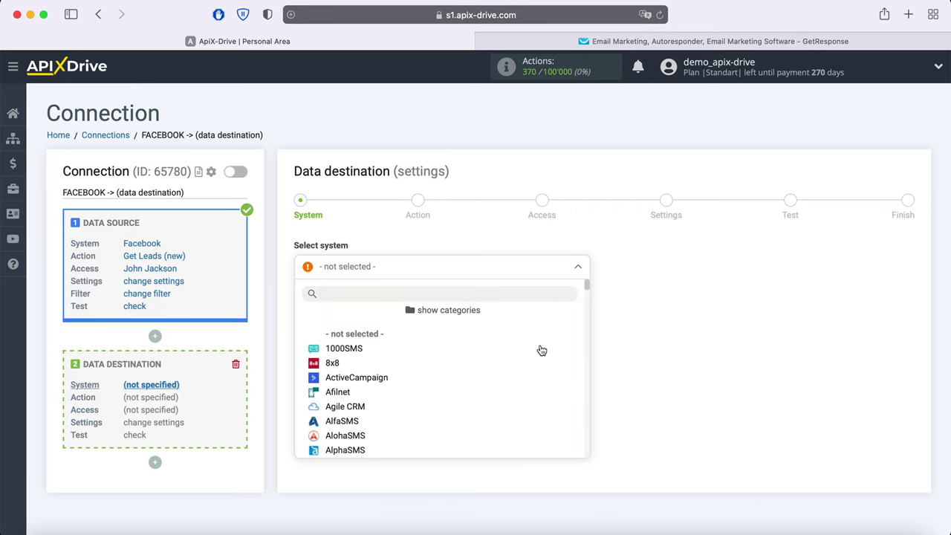
pyautogui.scroll(-3, 541, 350)
pyautogui.scroll(-15, 541, 351)
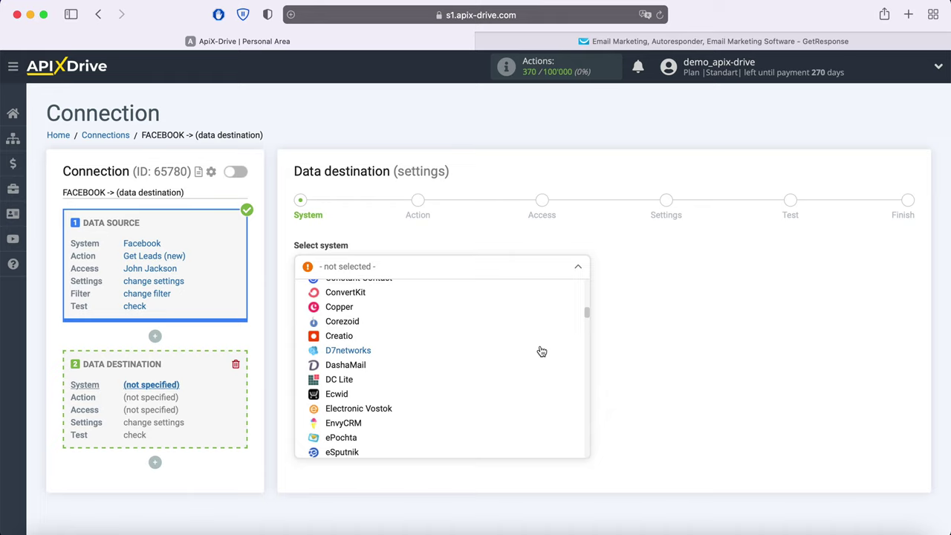
pyautogui.scroll(-3, 540, 350)
pyautogui.click(338, 347)
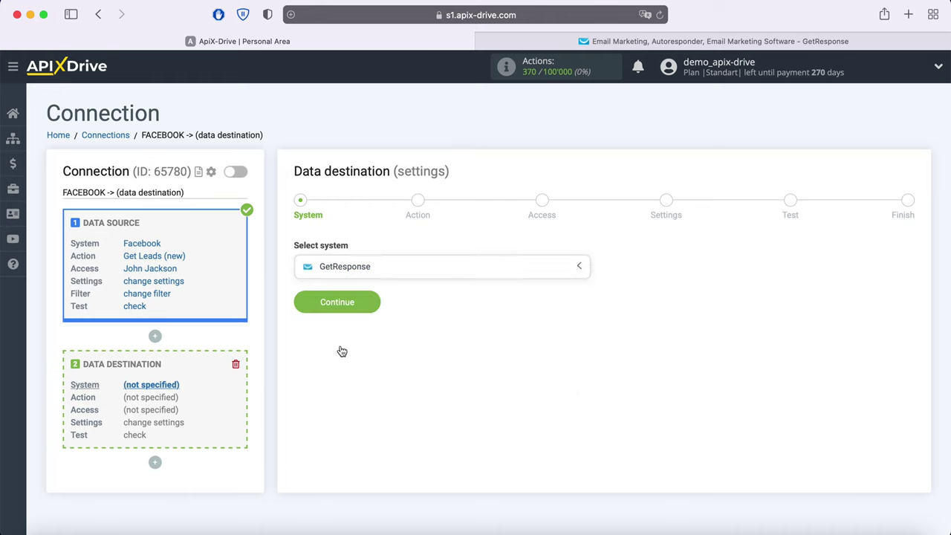
pyautogui.click(371, 305)
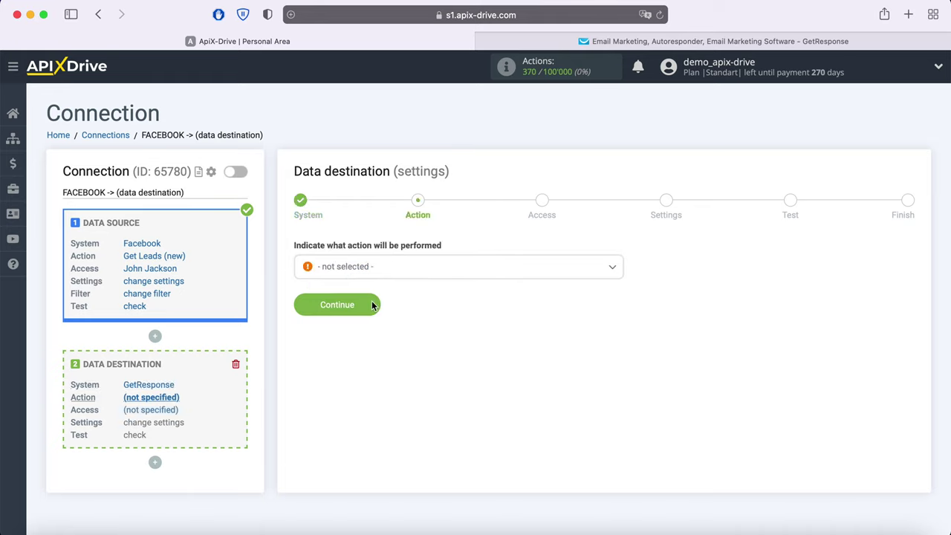
# Set the data destination action to Add Contacts and continue to the access stage
pyautogui.click(404, 272)
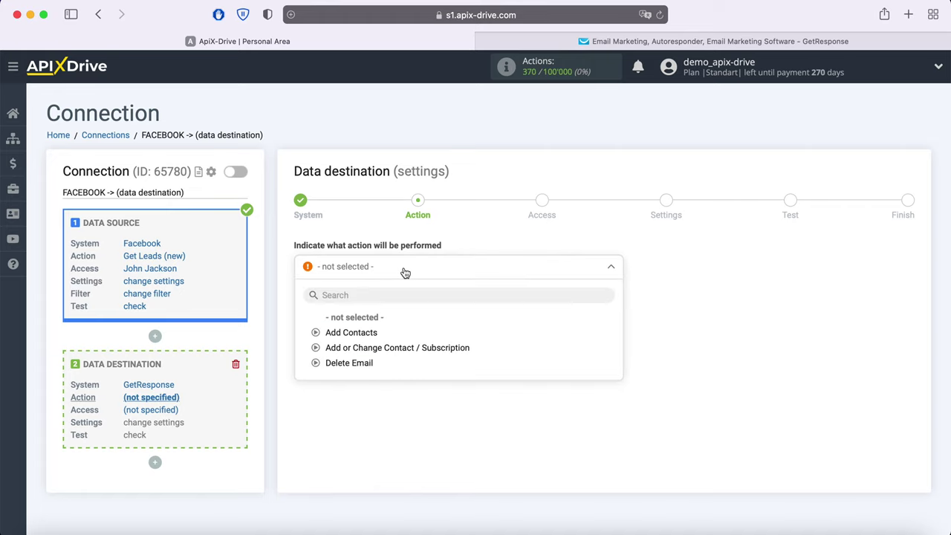
pyautogui.click(371, 332)
pyautogui.click(371, 313)
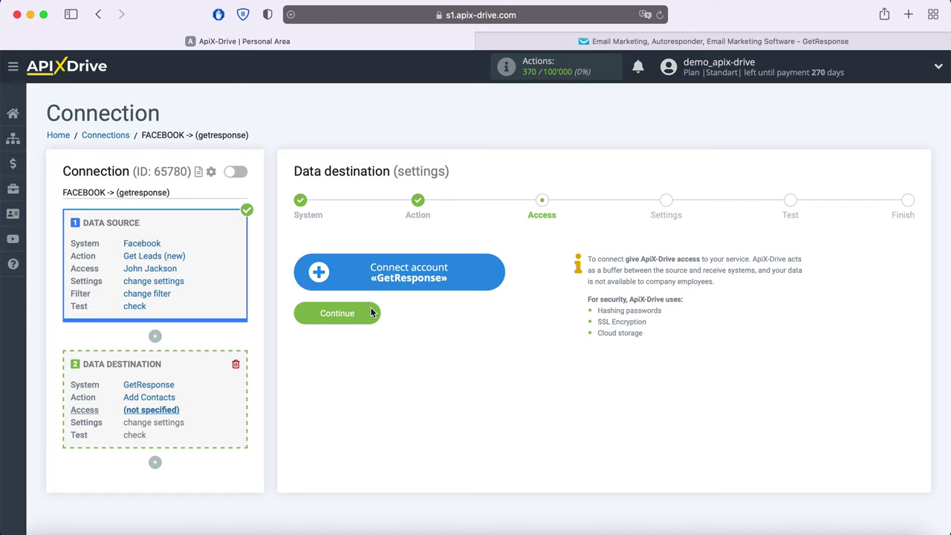
pyautogui.click(493, 273)
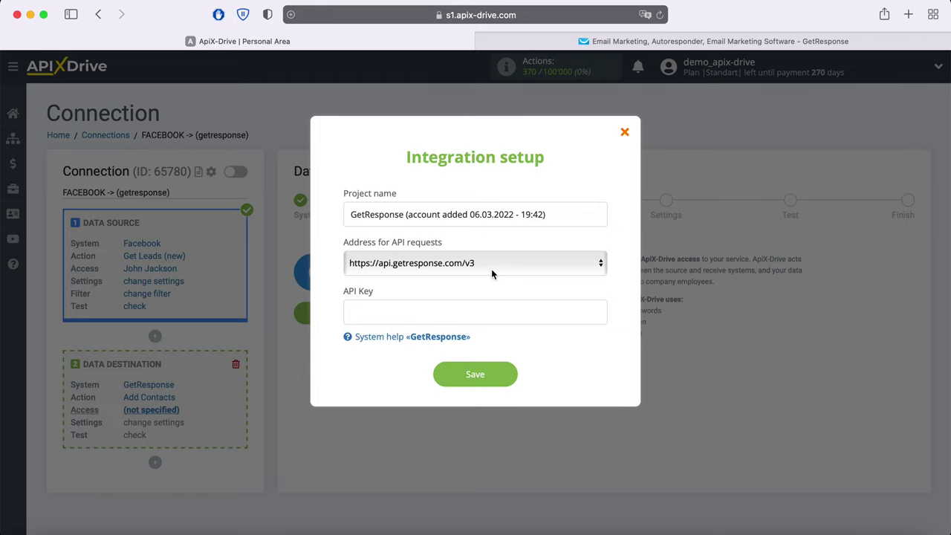
pyautogui.click(584, 267)
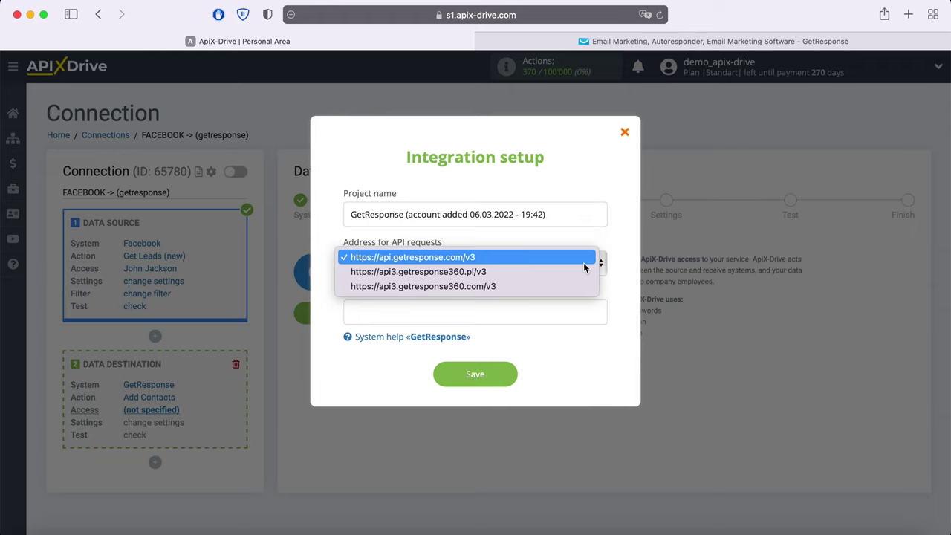
pyautogui.click(580, 259)
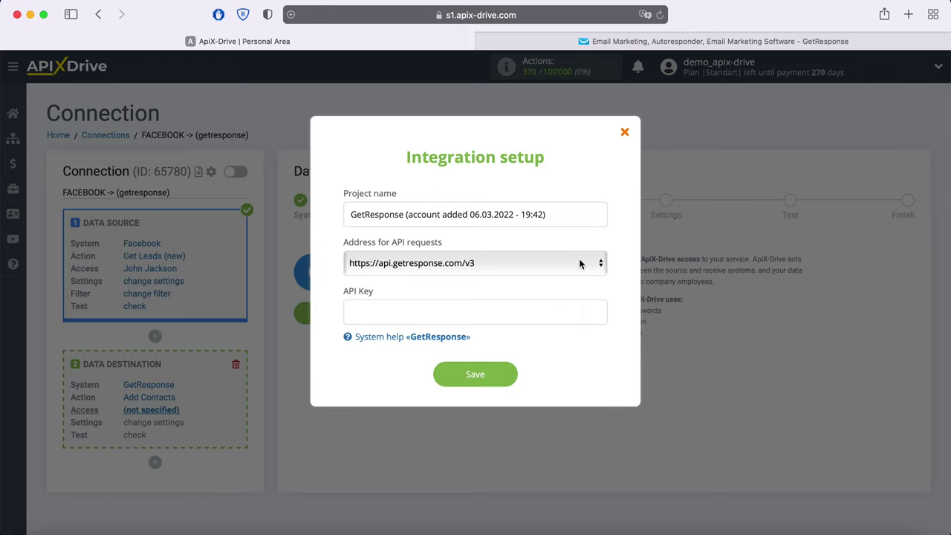
# Switch to GetResponse and copy the existing ApiX-Drive API key from the Integrations and API settings
pyautogui.click(596, 42)
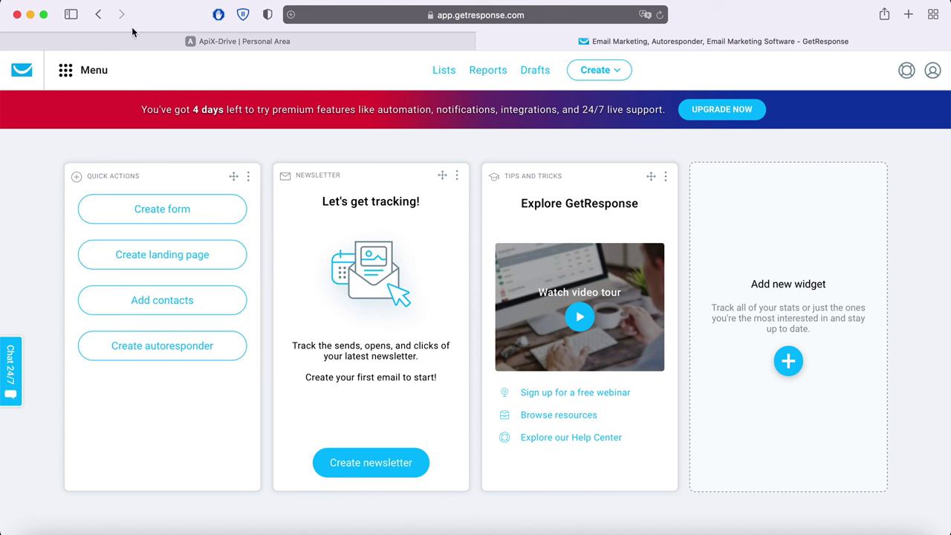
pyautogui.click(62, 79)
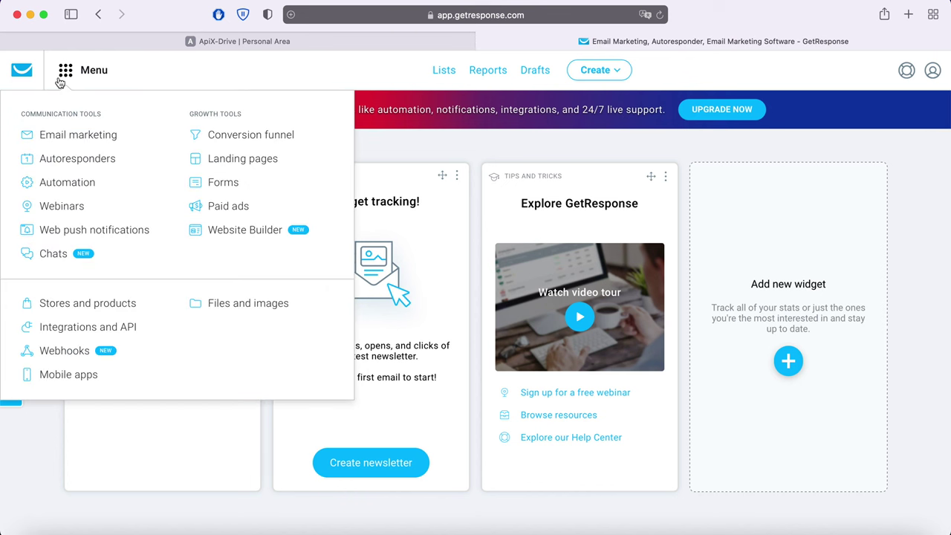
pyautogui.click(103, 327)
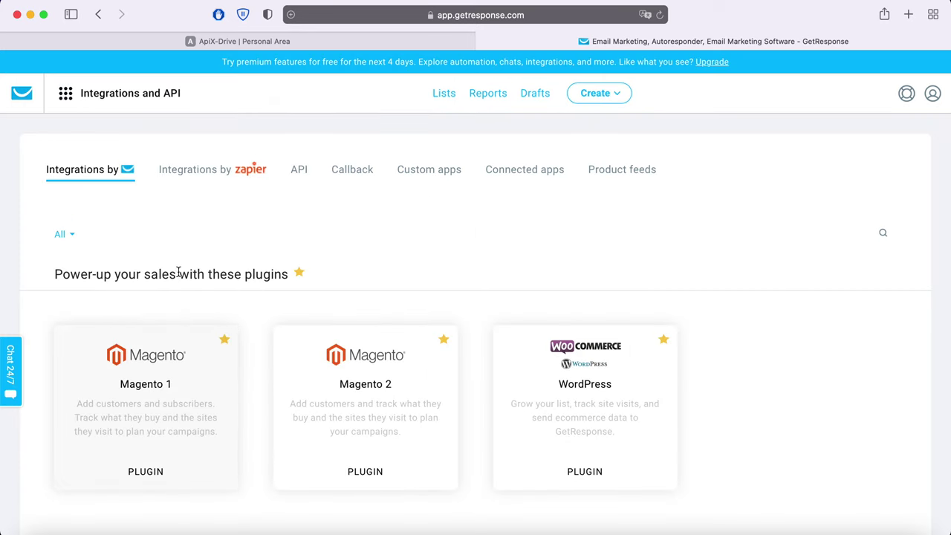
pyautogui.click(303, 171)
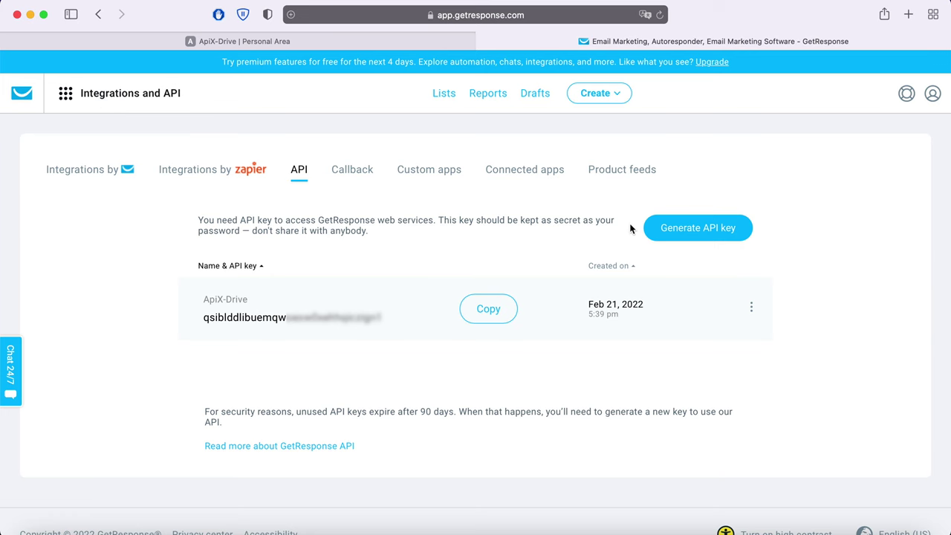
pyautogui.click(488, 312)
# Return to ApiX-Drive, paste the API key into the GetResponse integration setup and save the account connection
pyautogui.click(149, 42)
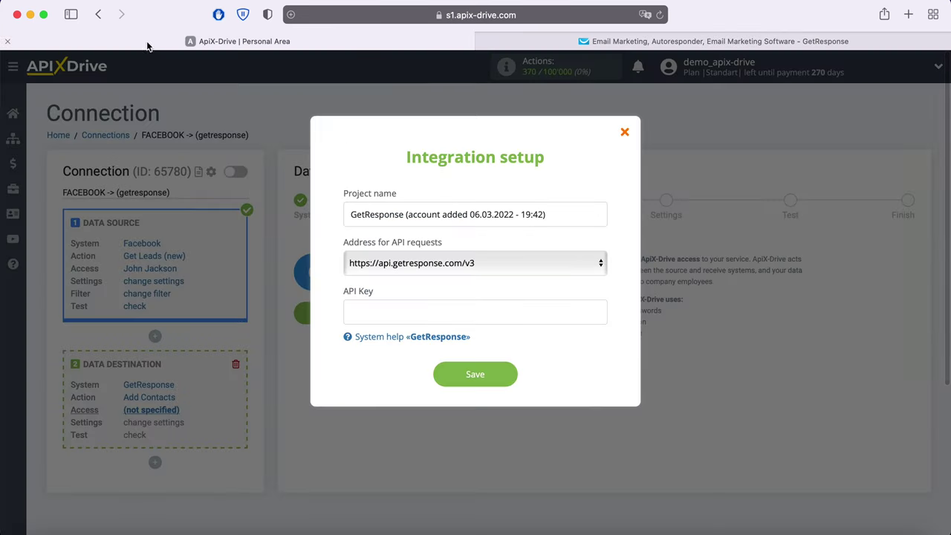
pyautogui.rightClick(410, 314)
pyautogui.click(442, 351)
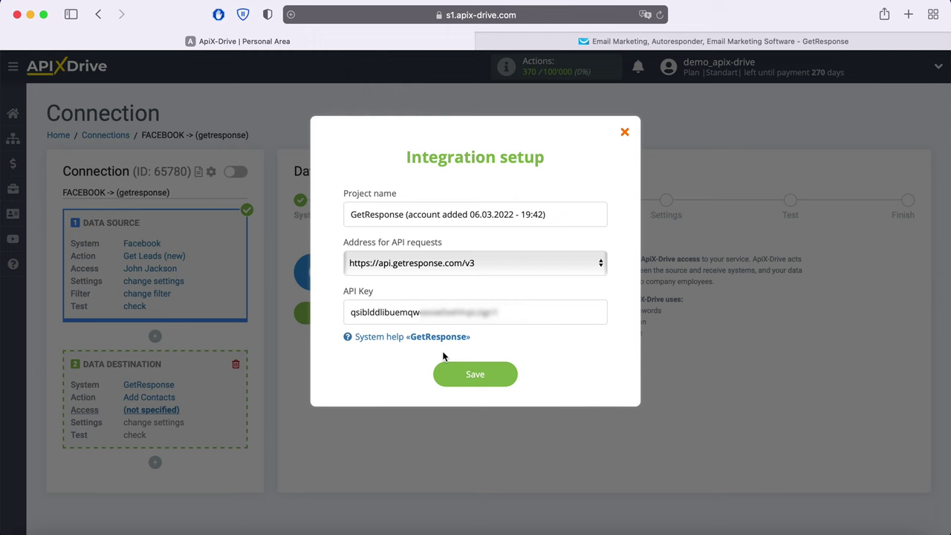
pyautogui.click(509, 376)
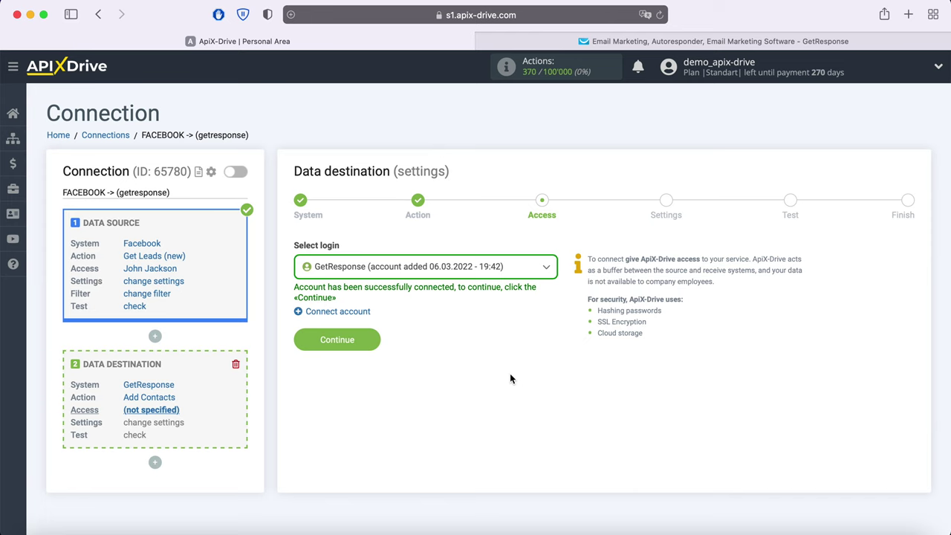
# Select the newly connected GetResponse account, continue to the destination settings and choose ApiX-Drive as the campaign
pyautogui.click(541, 269)
pyautogui.click(472, 352)
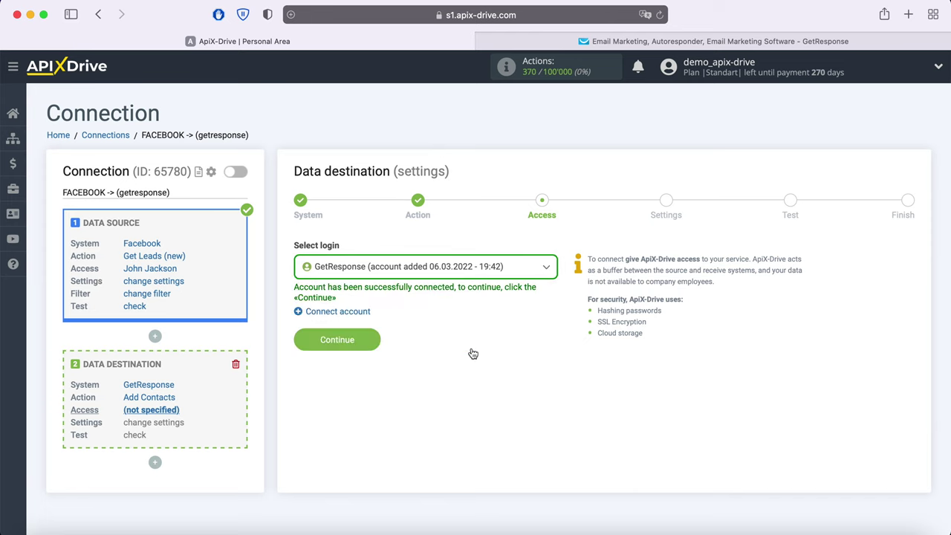
pyautogui.click(376, 342)
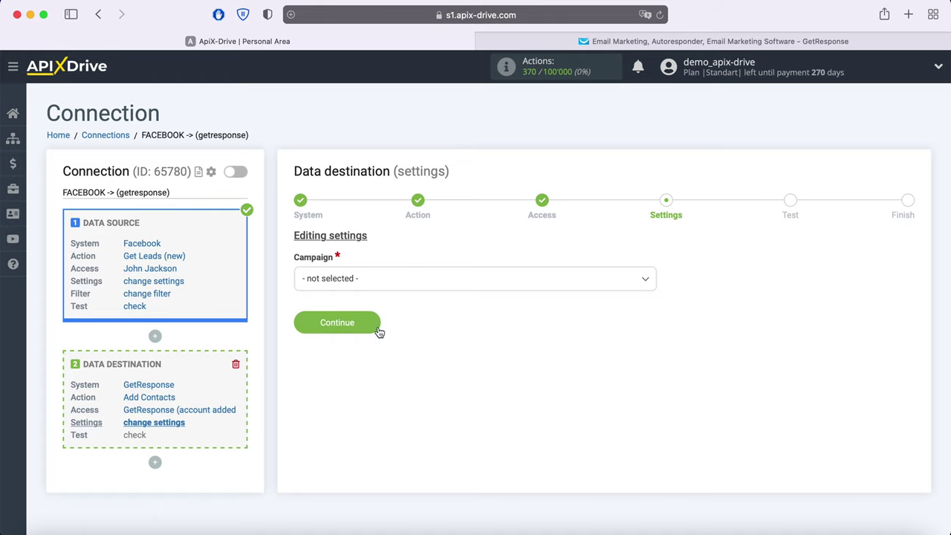
pyautogui.click(391, 281)
pyautogui.click(357, 343)
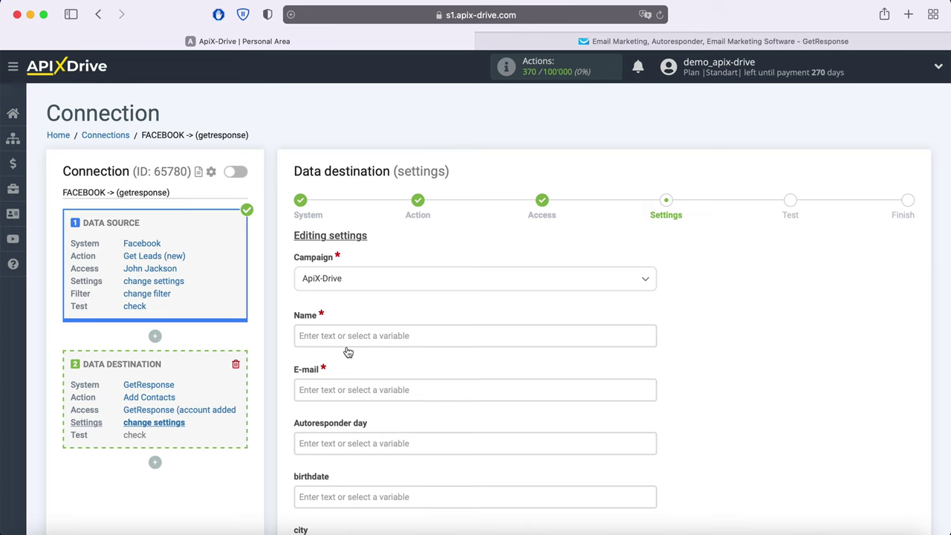
# Map the Name field to the Facebook full_name variable and the E-mail field to the Facebook email variable
pyautogui.click(346, 335)
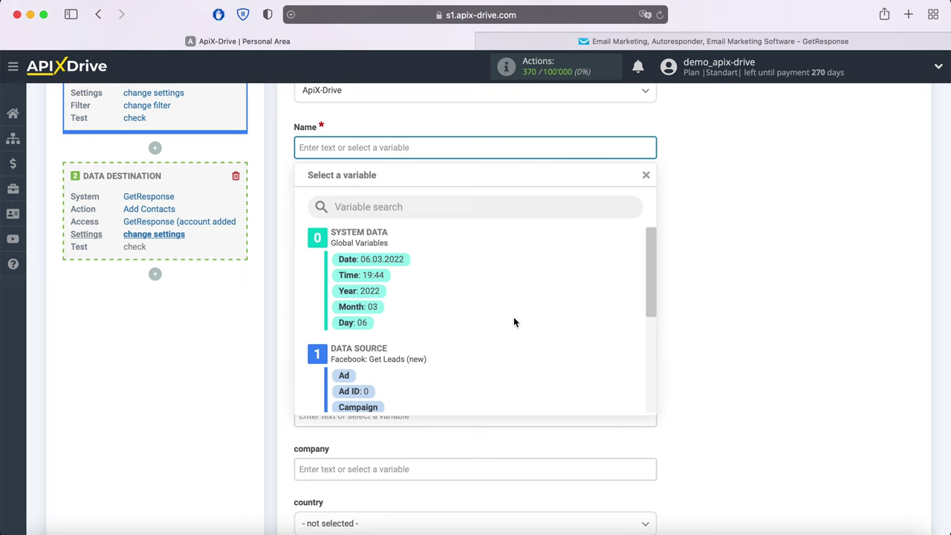
pyautogui.scroll(-3, 508, 324)
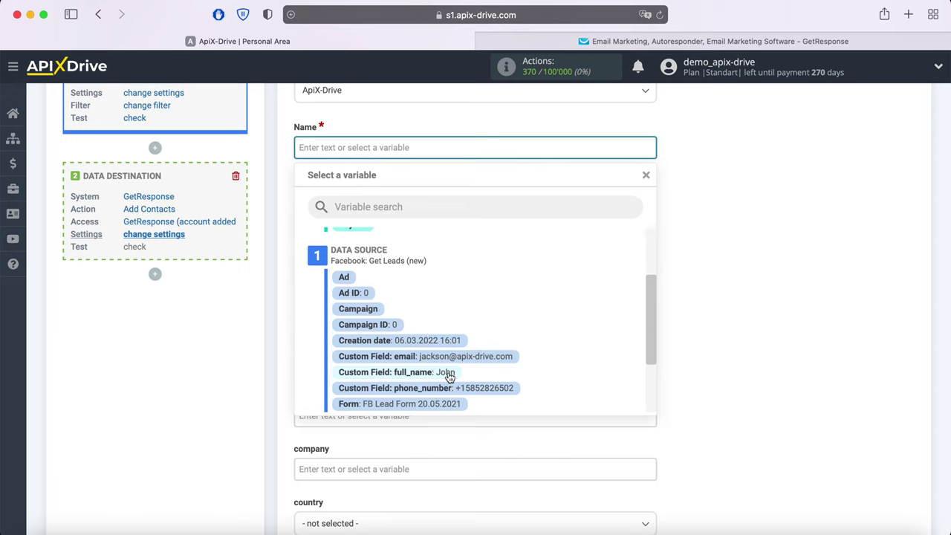
pyautogui.click(358, 372)
pyautogui.click(327, 202)
pyautogui.scroll(-3, 562, 299)
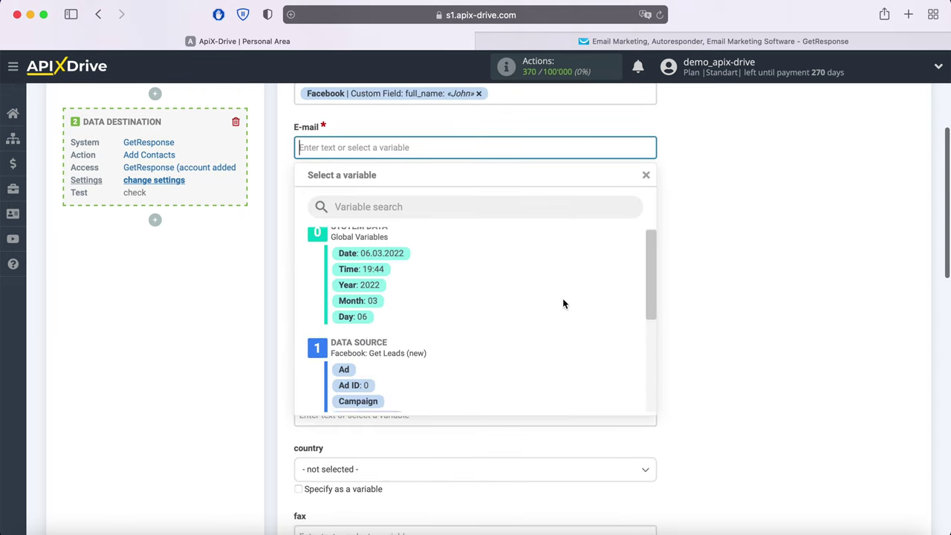
pyautogui.click(515, 364)
# Map the comment field to the Facebook Form variable
pyautogui.scroll(-3, 514, 361)
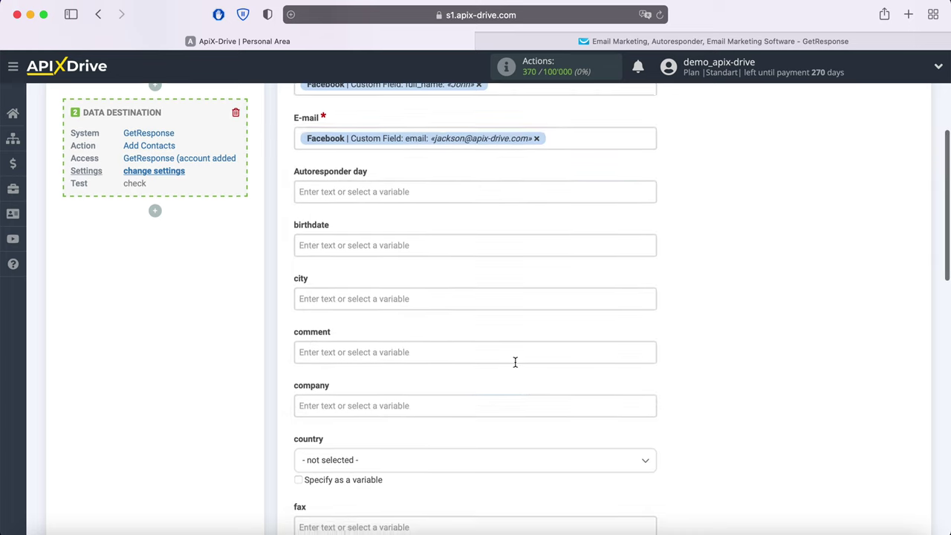
pyautogui.click(406, 274)
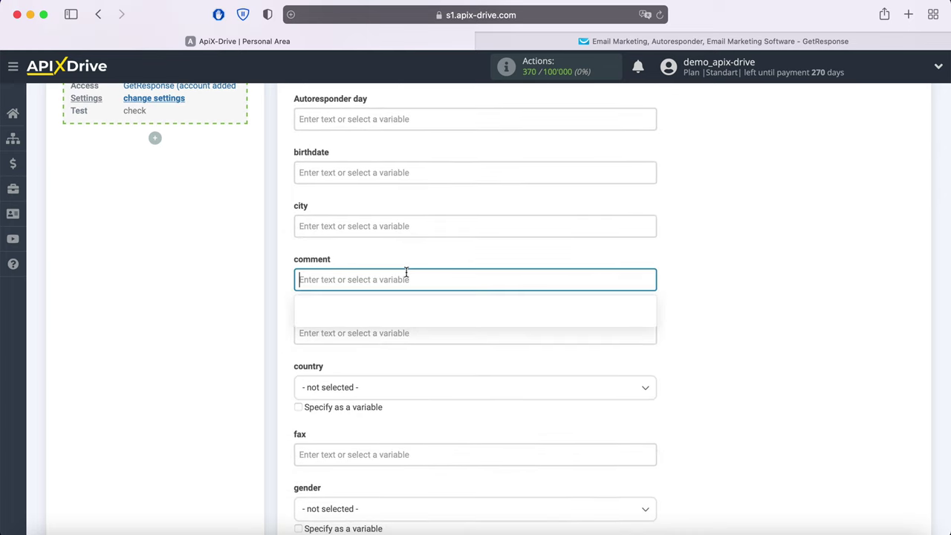
pyautogui.scroll(-4, 545, 296)
pyautogui.scroll(-3, 546, 296)
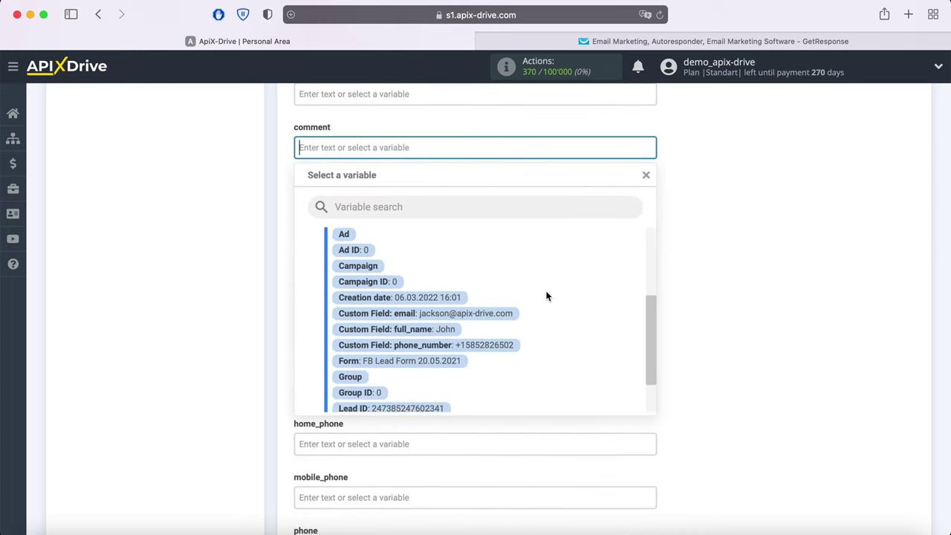
pyautogui.click(460, 347)
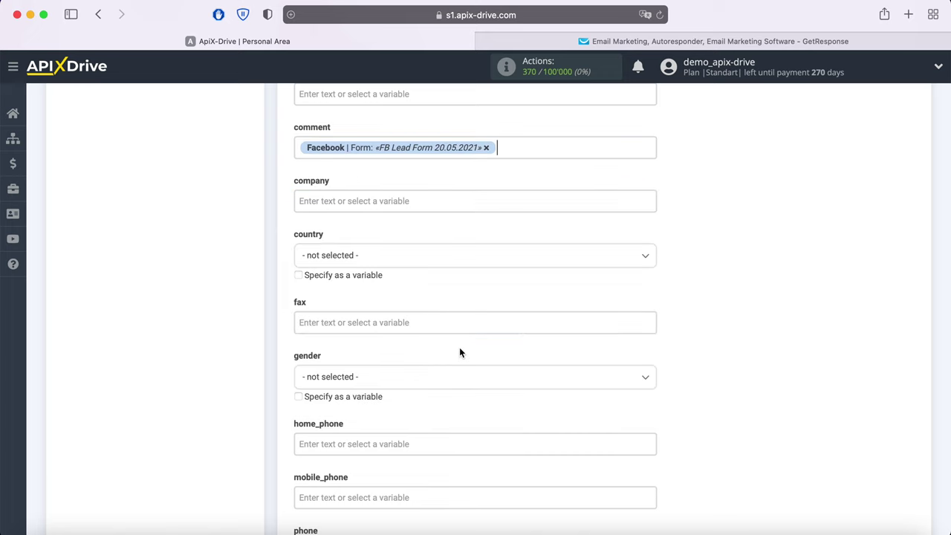
# Map both the mobile_phone and phone fields to the Facebook phone_number variable
pyautogui.scroll(-5, 468, 329)
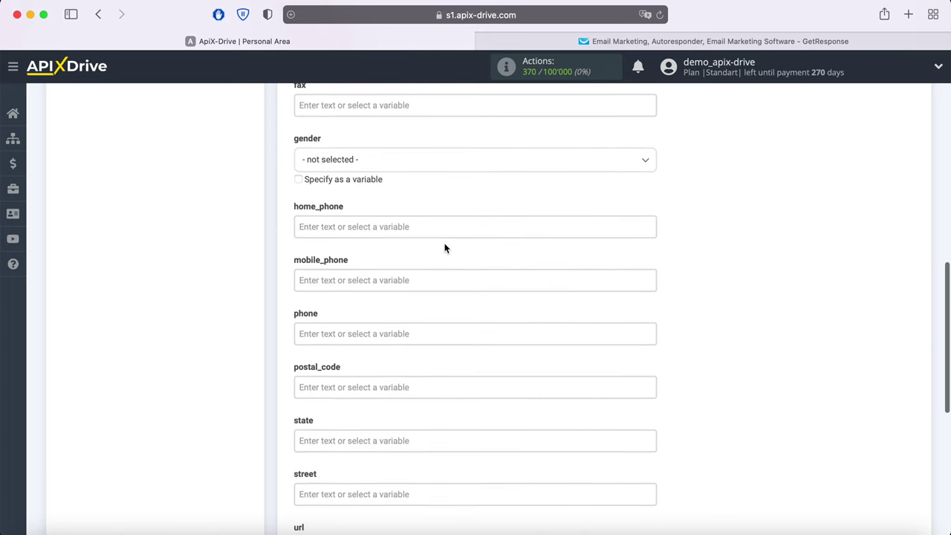
pyautogui.click(418, 277)
pyautogui.scroll(-5, 543, 297)
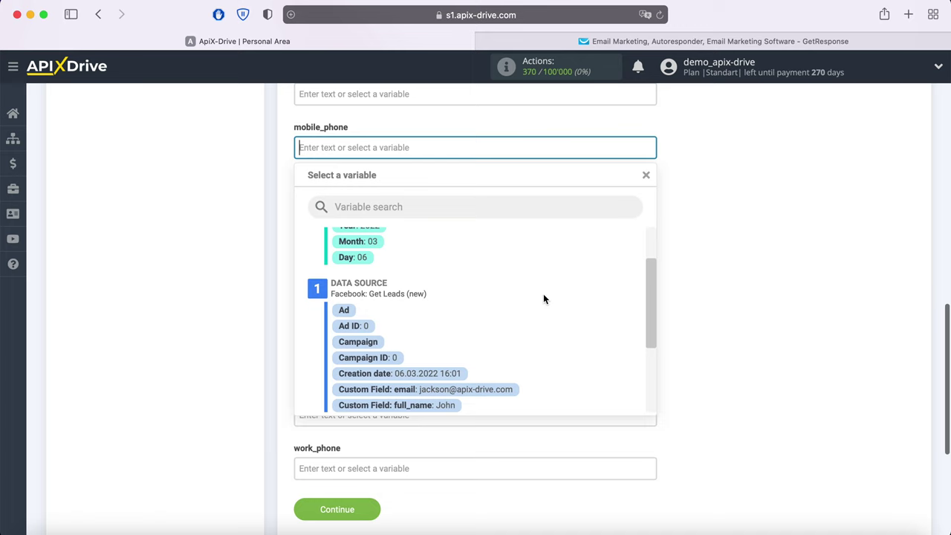
pyautogui.click(494, 360)
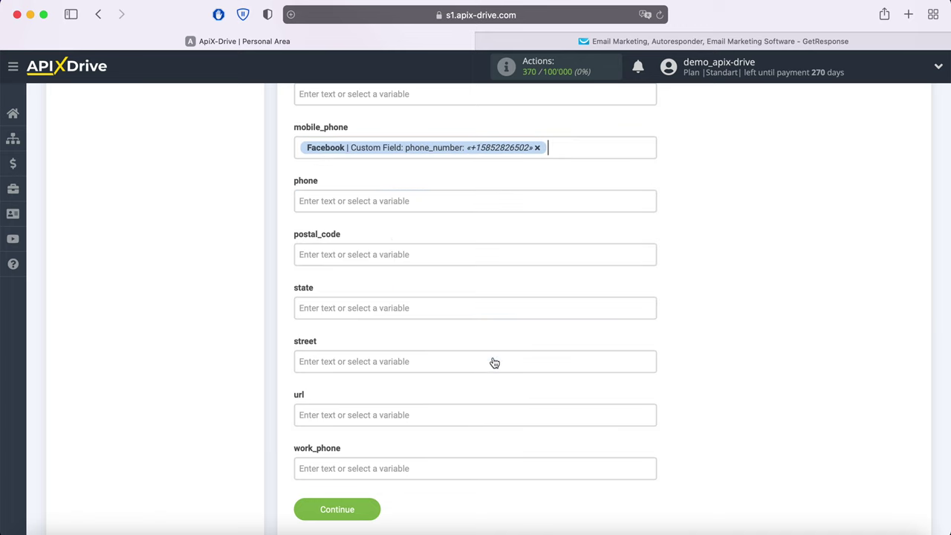
pyautogui.click(378, 199)
pyautogui.scroll(-3, 546, 329)
pyautogui.scroll(-2, 544, 329)
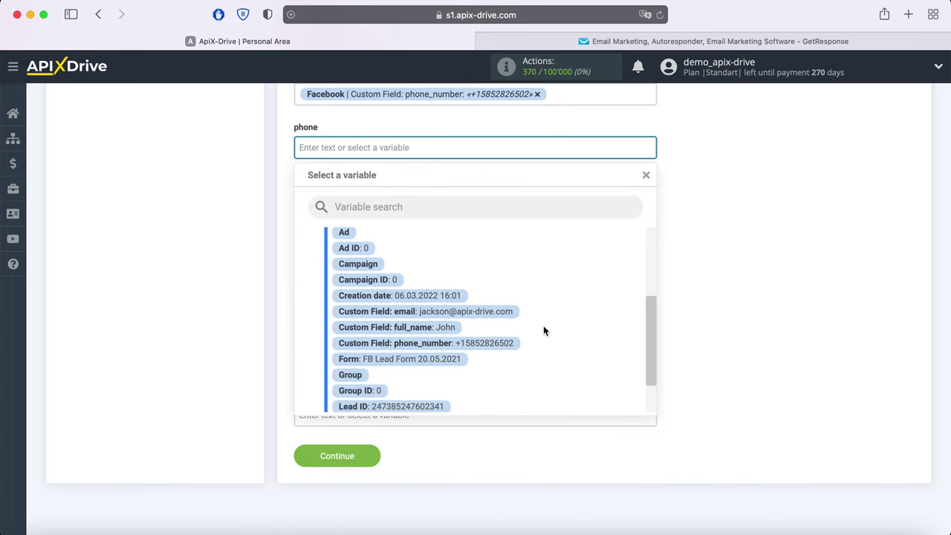
pyautogui.click(505, 346)
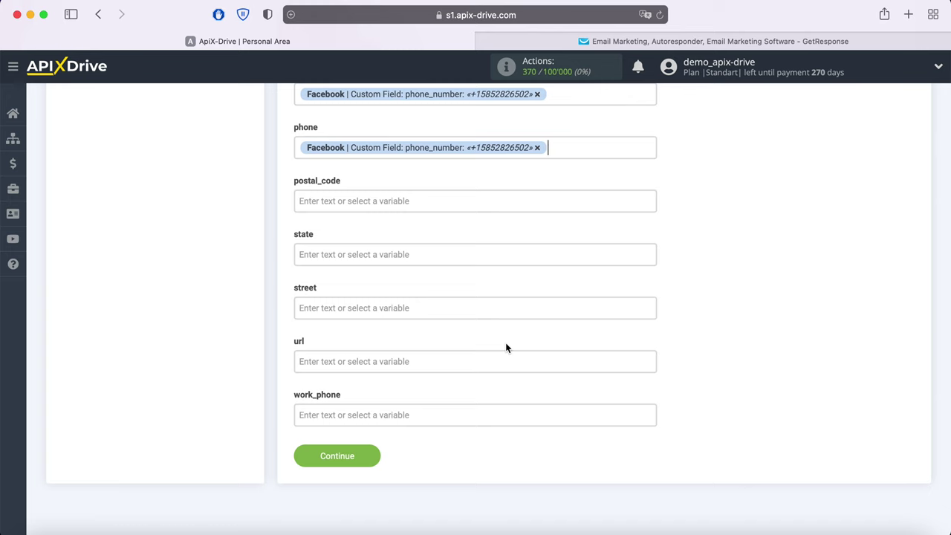
# Continue to the test stage, review the sample contact data and send the test data to GetResponse
pyautogui.click(365, 457)
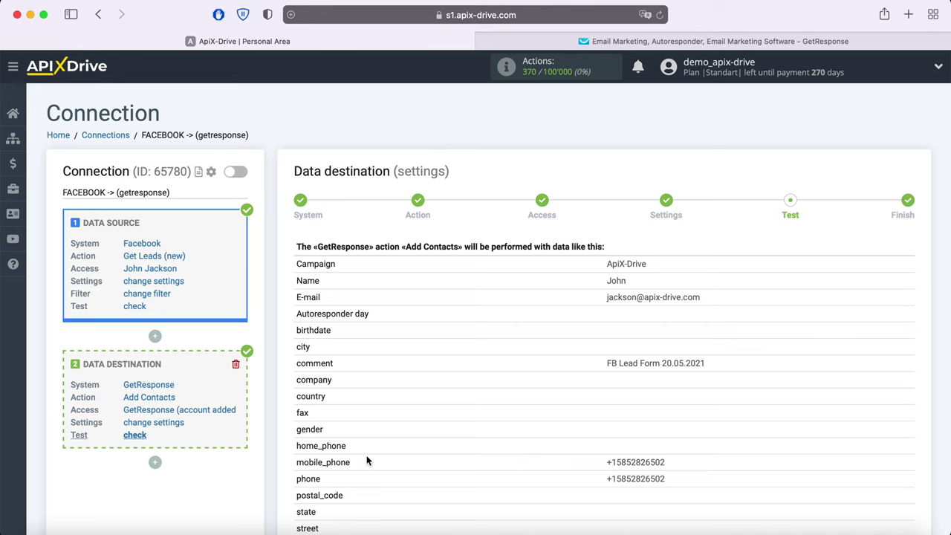
pyautogui.scroll(-4, 366, 461)
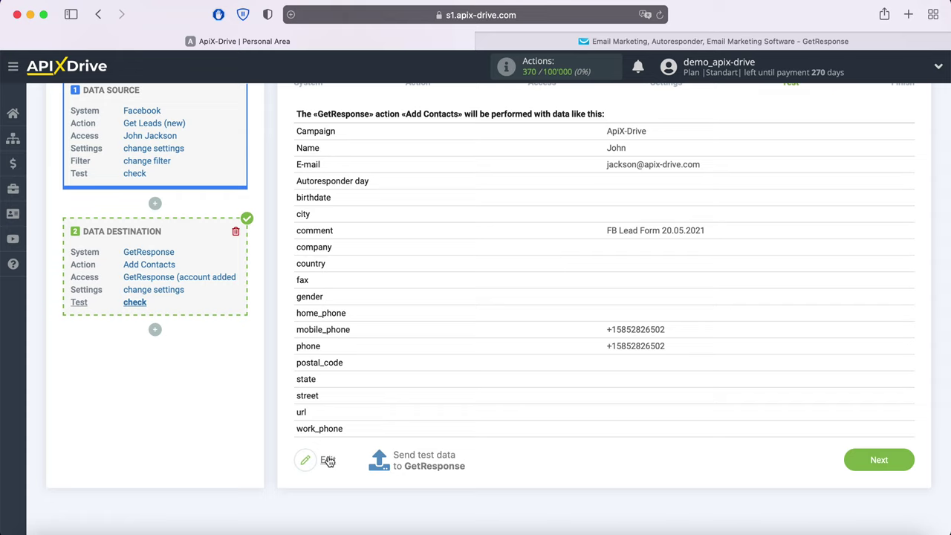
pyautogui.click(414, 461)
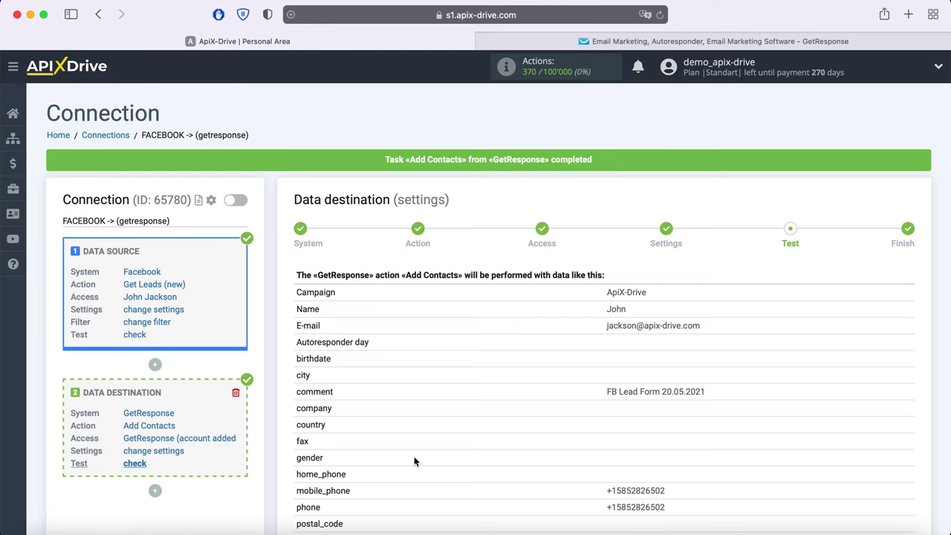
# Switch to GetResponse, open the test contact in the ApiX-Drive list and examine its contact information and custom fields
pyautogui.click(581, 41)
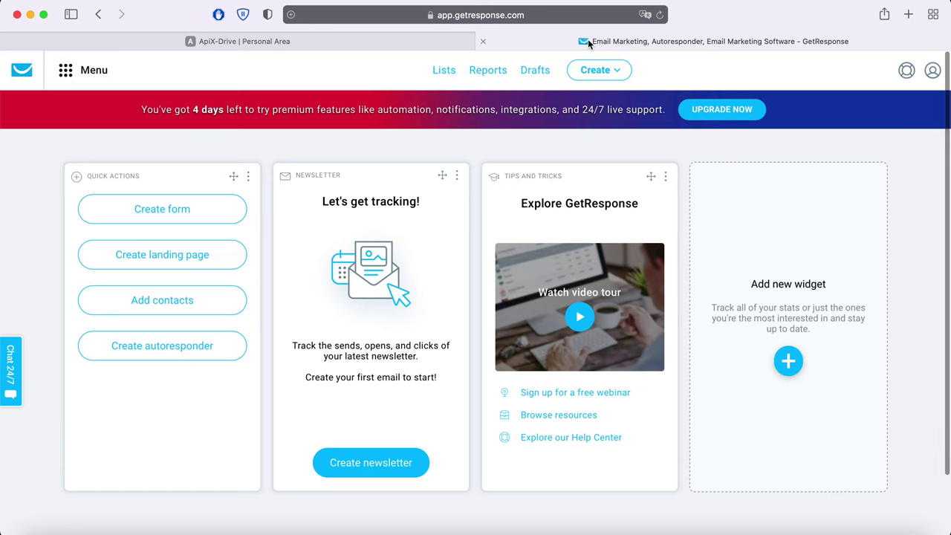
pyautogui.click(455, 72)
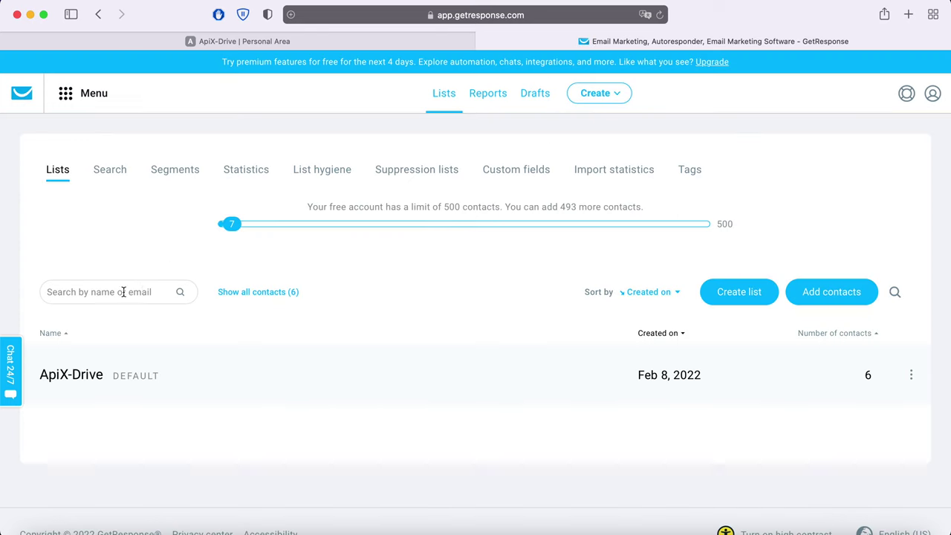
pyautogui.click(73, 373)
pyautogui.click(102, 375)
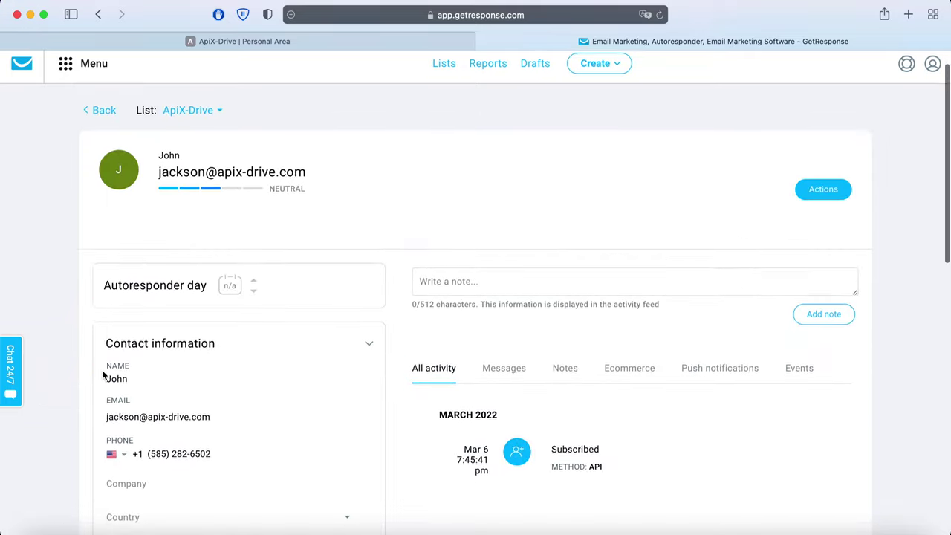
pyautogui.scroll(-2, 103, 375)
pyautogui.scroll(-5, 102, 375)
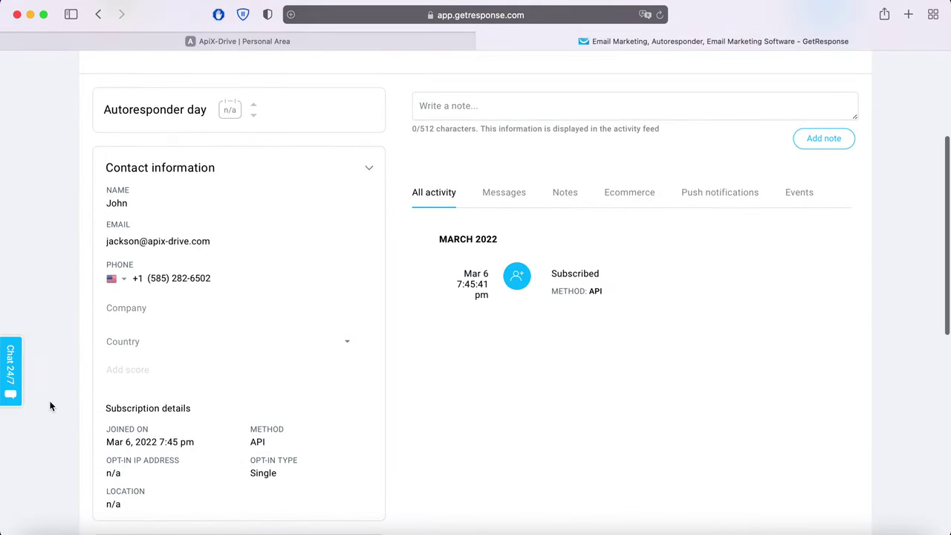
pyautogui.scroll(-4, 51, 406)
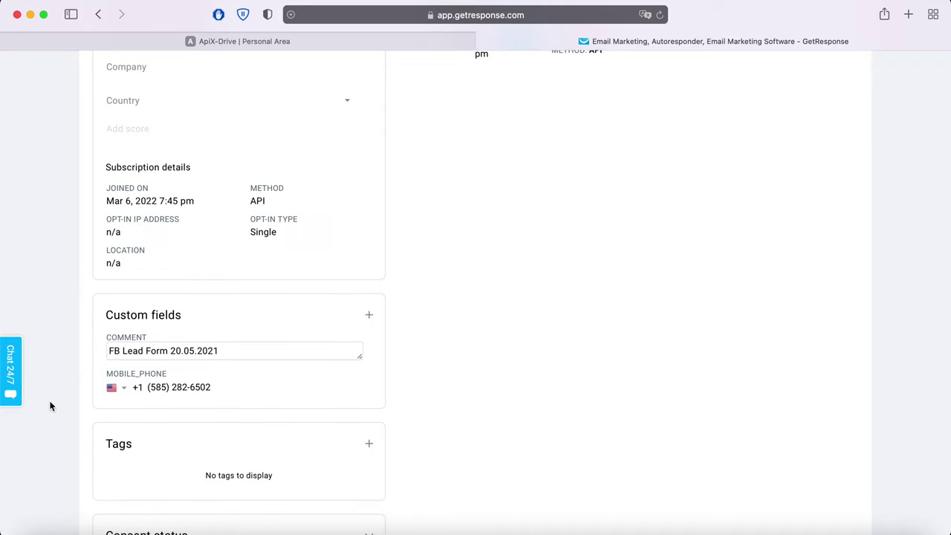
pyautogui.scroll(8, 50, 406)
pyautogui.scroll(2, 50, 406)
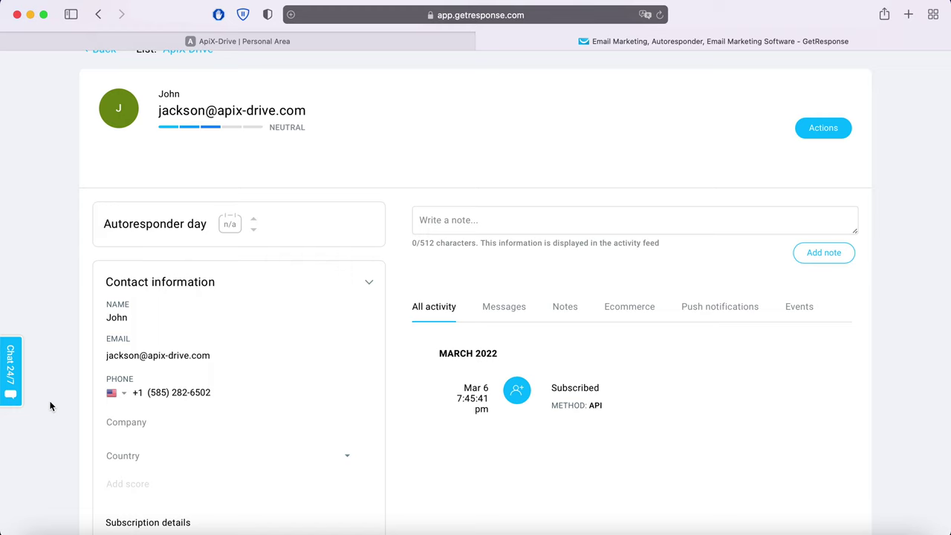
# Return to ApiX-Drive, complete the data destination setup and enable automatic updates for the connection
pyautogui.click(242, 41)
pyautogui.scroll(-4, 671, 254)
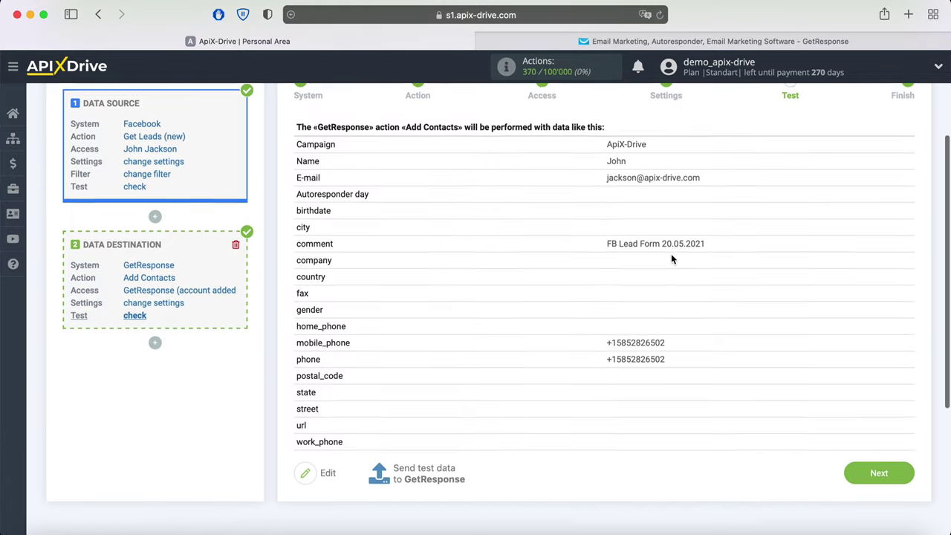
pyautogui.click(900, 472)
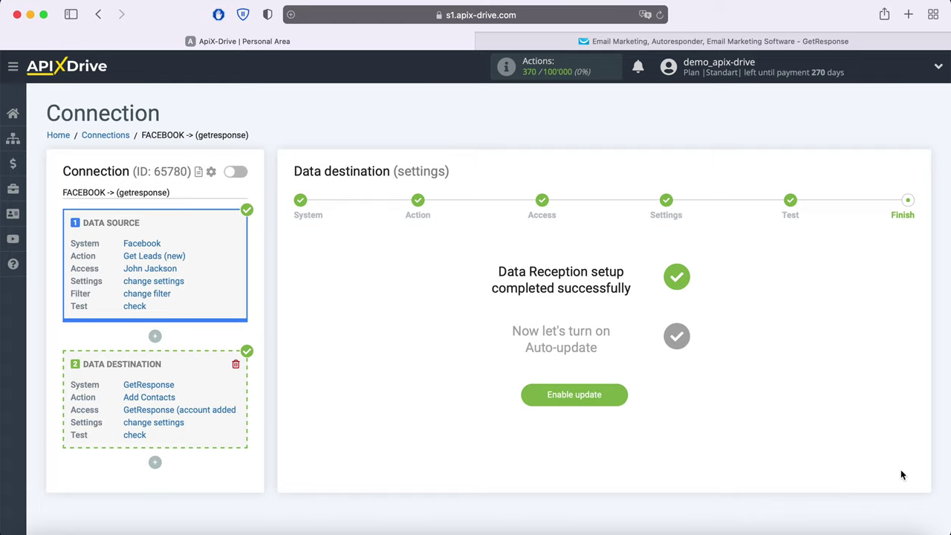
pyautogui.click(616, 394)
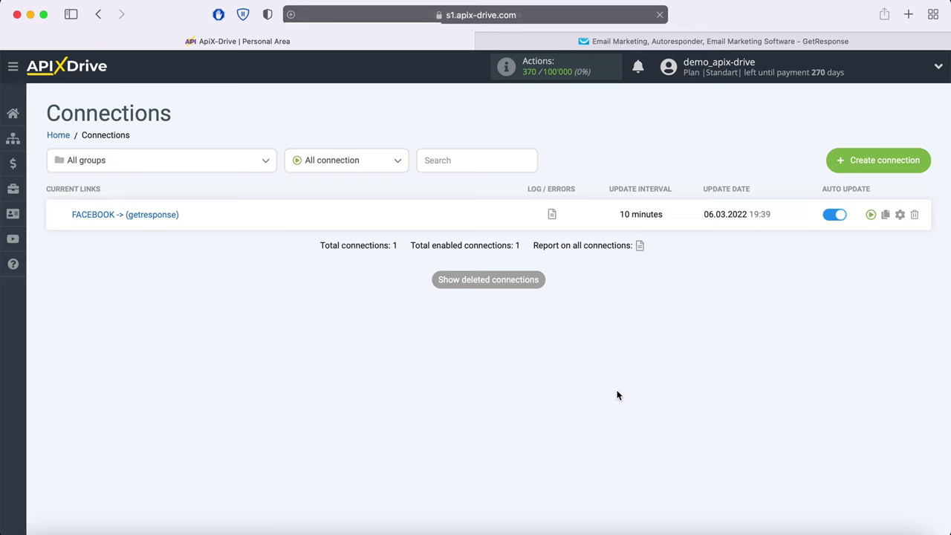
# Set the update interval of the FACEBOOK -> (getresponse) connection to 5 minutes and save it
pyautogui.click(898, 215)
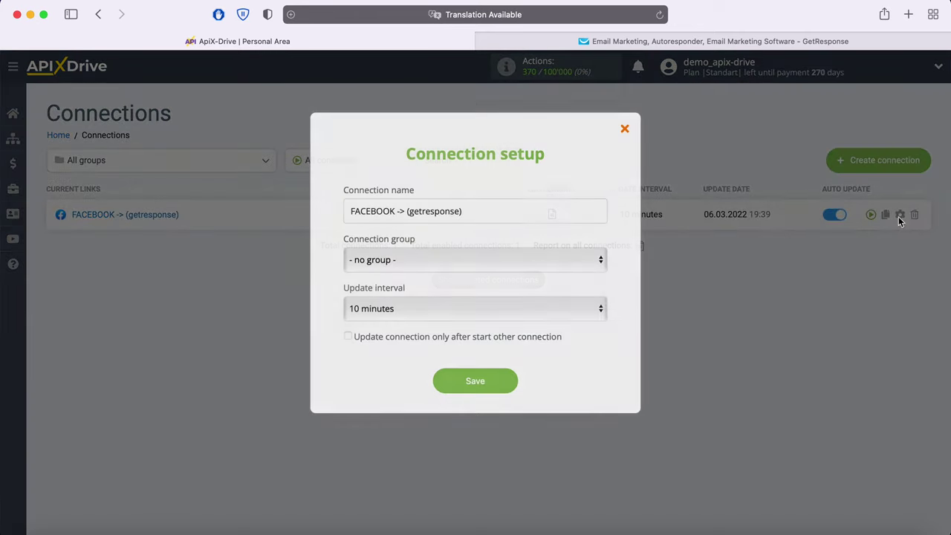
pyautogui.click(591, 308)
pyautogui.click(543, 289)
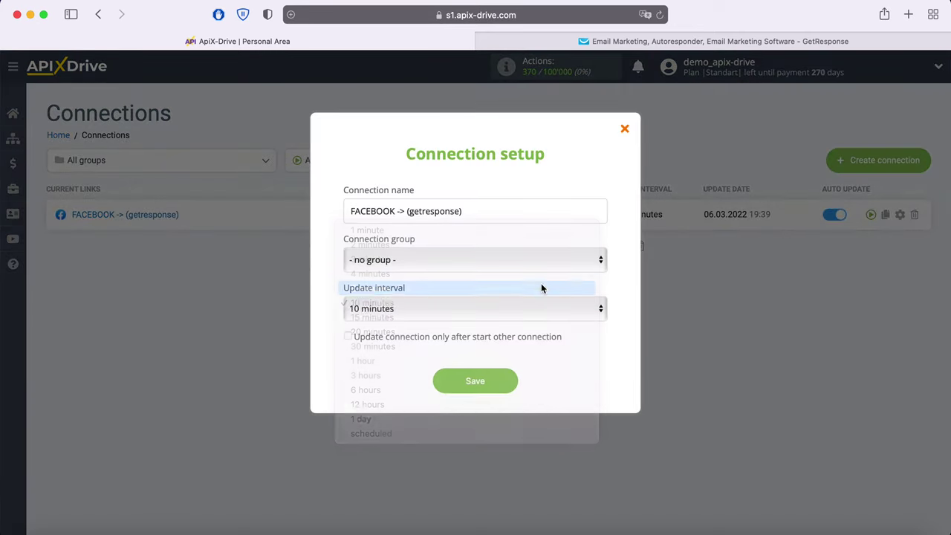
pyautogui.click(506, 381)
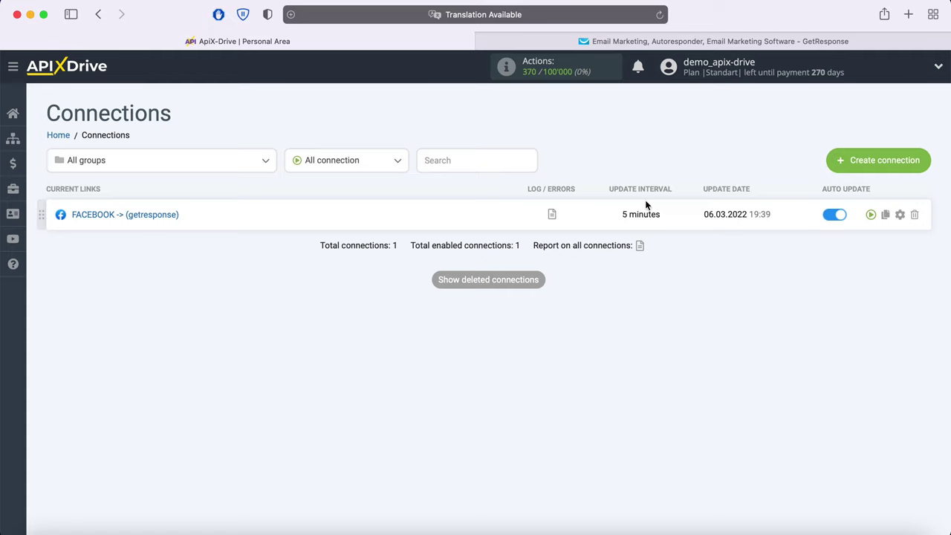